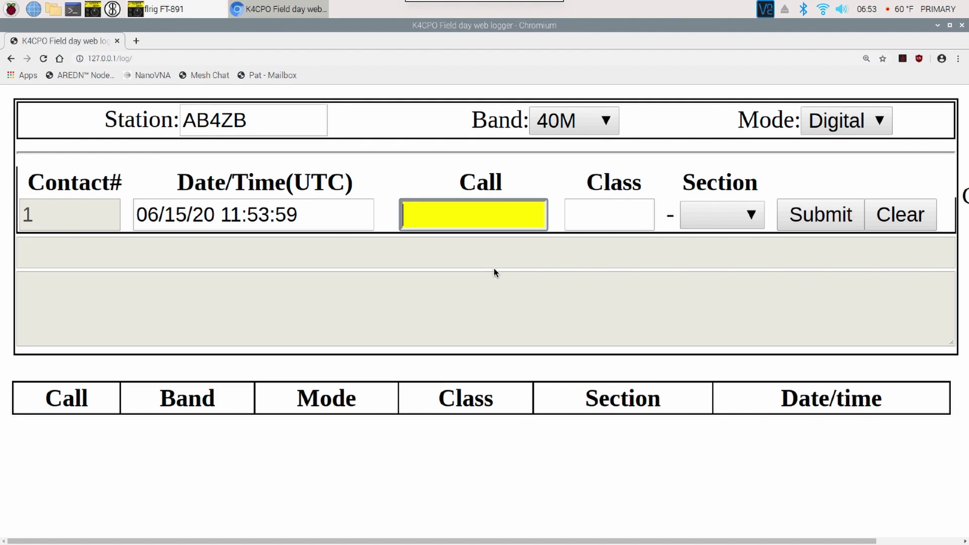
- Enter the contacted station's callsign in the logger's Call field
{"action": "left_click", "coordinate": [154, 59]}
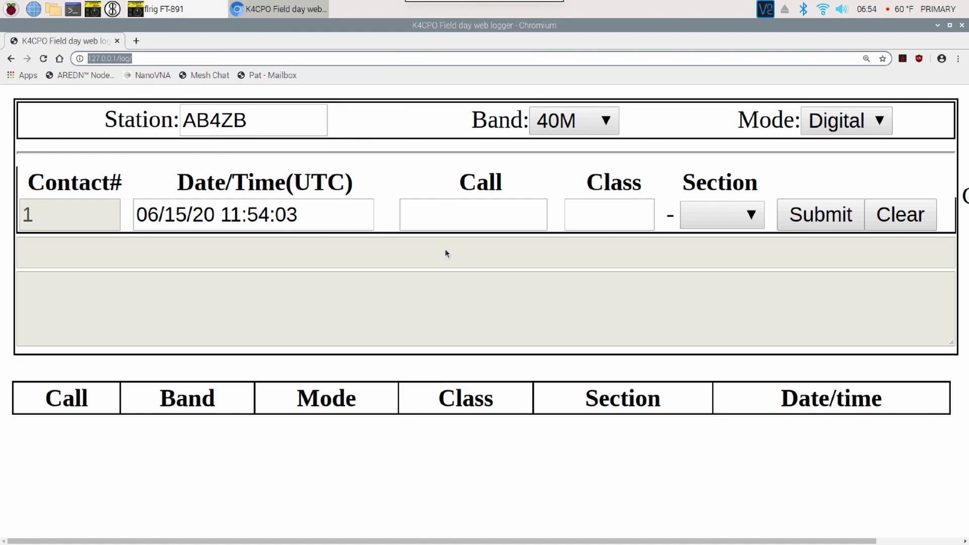
{"action": "left_click", "coordinate": [273, 120]}
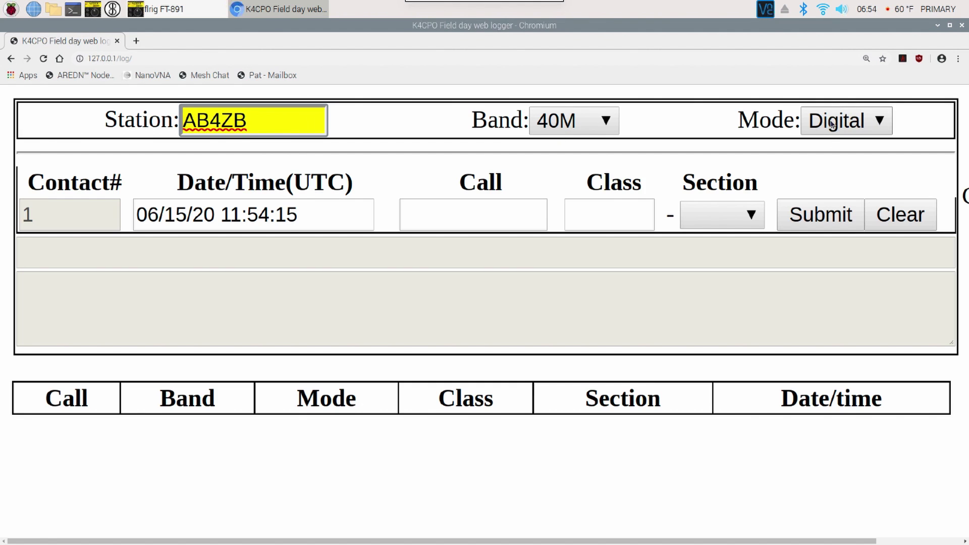
{"action": "left_click", "coordinate": [488, 215]}
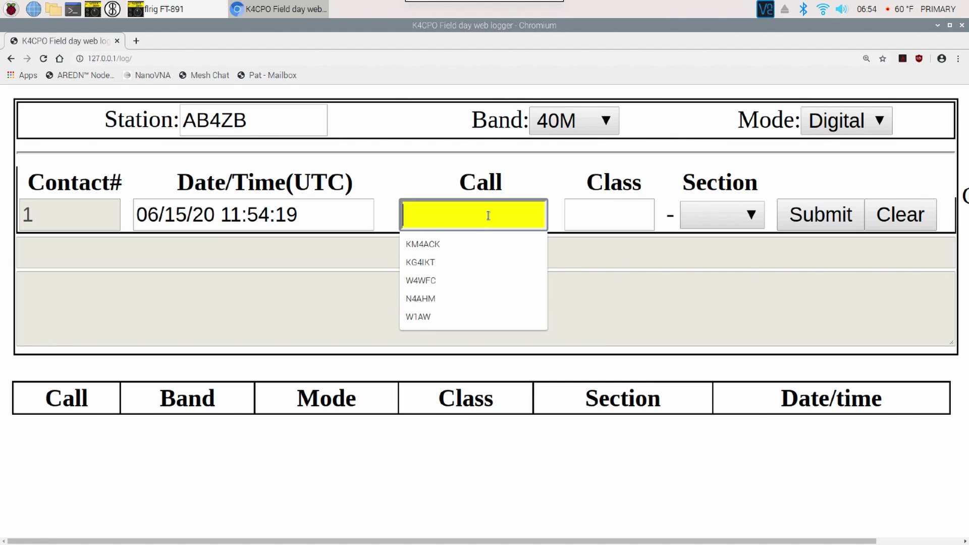
{"action": "type", "text": "KM4ACDK"}
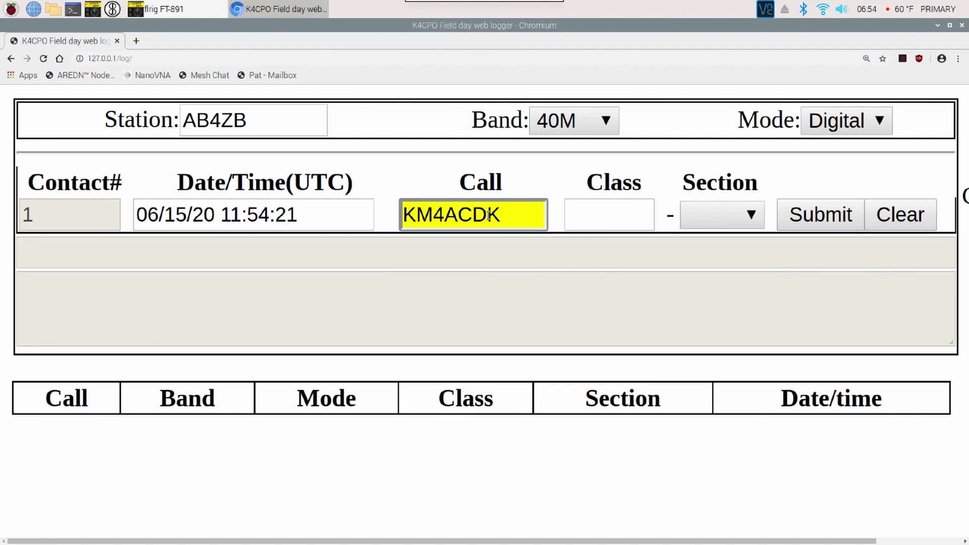
{"action": "key", "text": "BackSpace"}
{"action": "key", "text": "BackSpace"}
{"action": "type", "text": "K"}
- Fill in class 1E and section TN (Tennessee), then submit the contact
{"action": "key", "text": "Tab"}
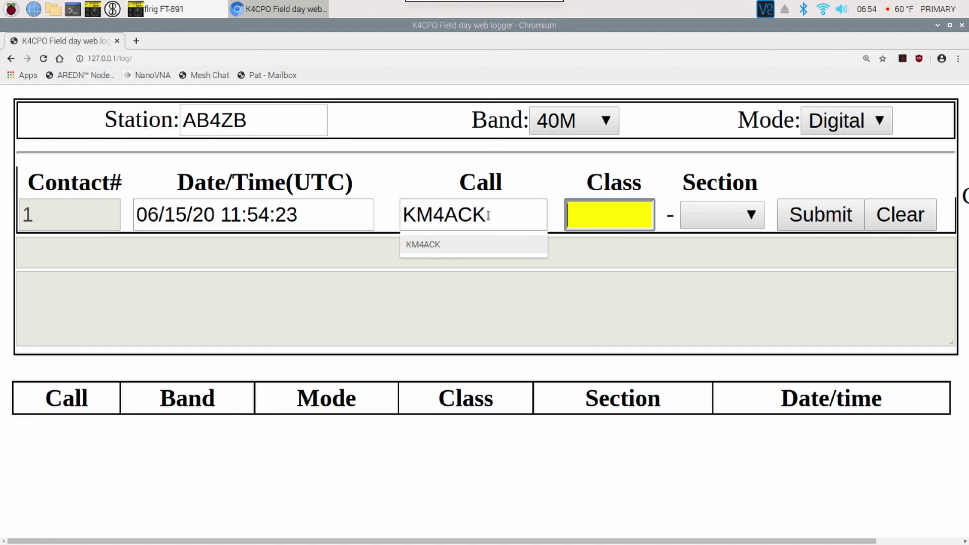
{"action": "type", "text": "1E"}
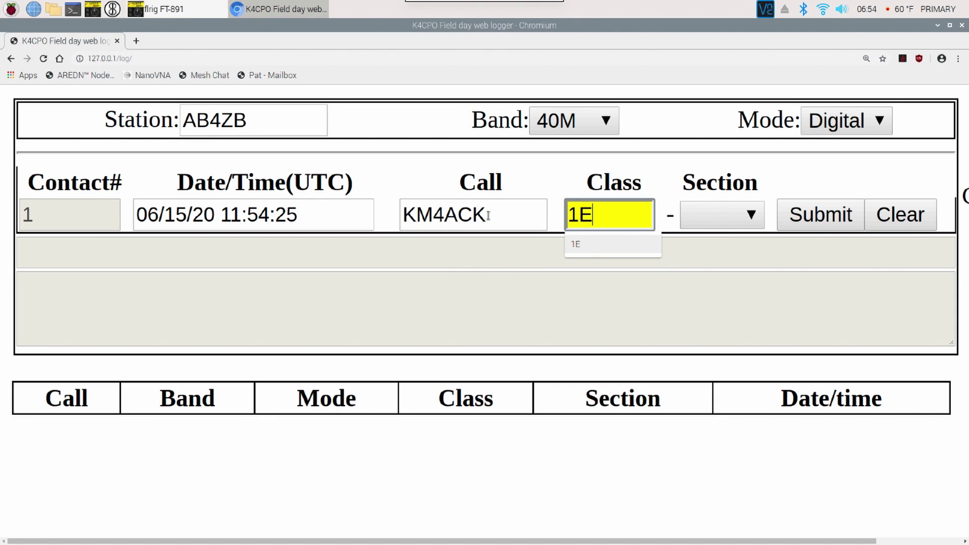
{"action": "key", "text": "Tab"}
{"action": "type", "text": "tn"}
{"action": "key", "text": "Tab"}
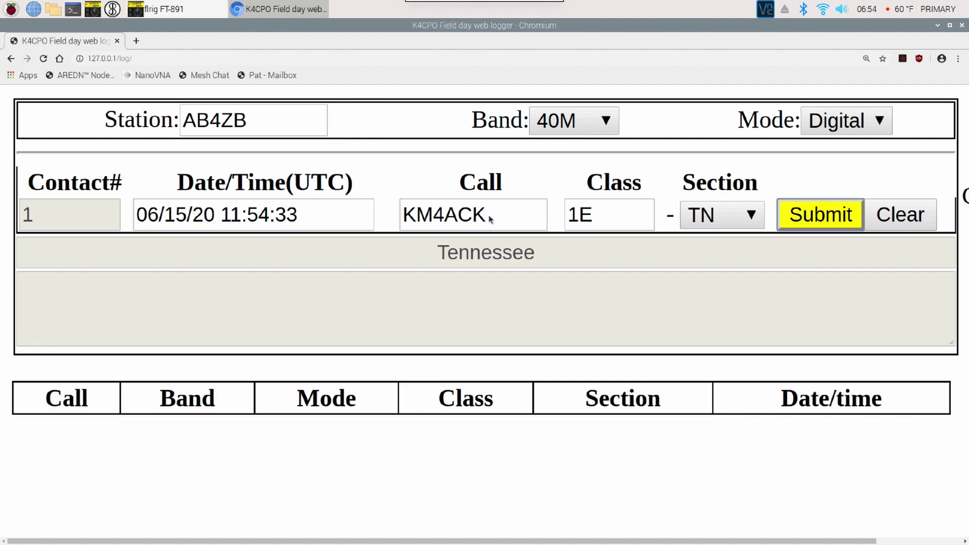
{"action": "key", "text": "Return"}
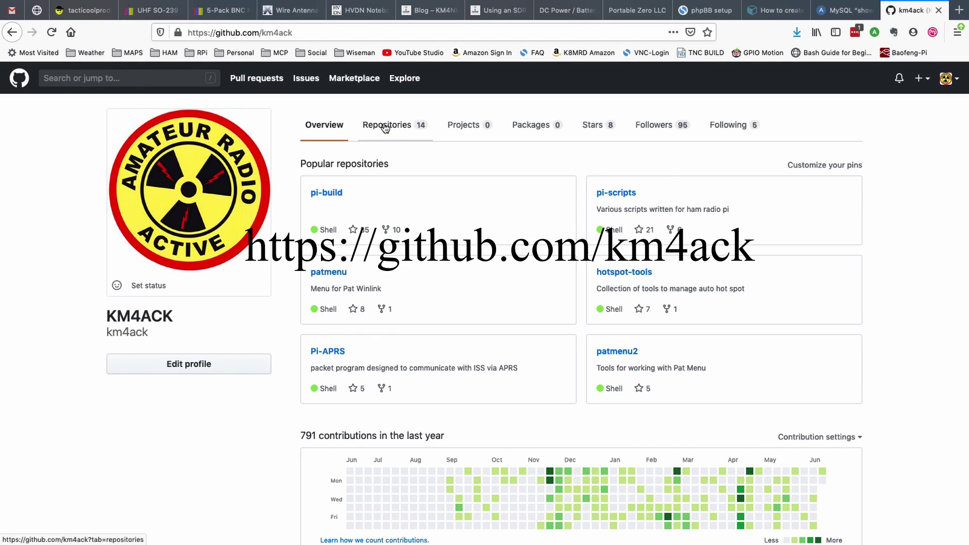
- Open the K4CPO-FD-Logger repository from Repositories and select its HTTPS clone URL
{"action": "left_click", "coordinate": [385, 129]}
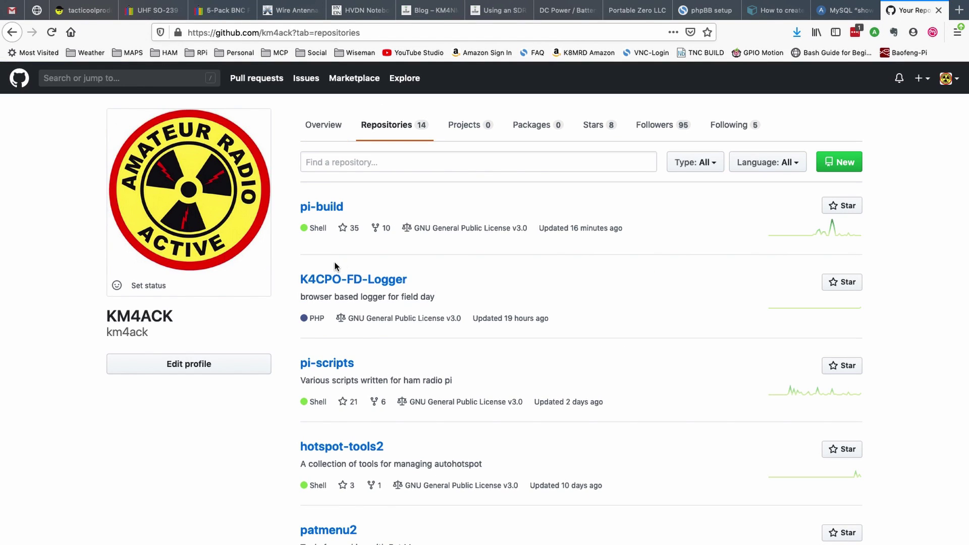
{"action": "left_click", "coordinate": [379, 283]}
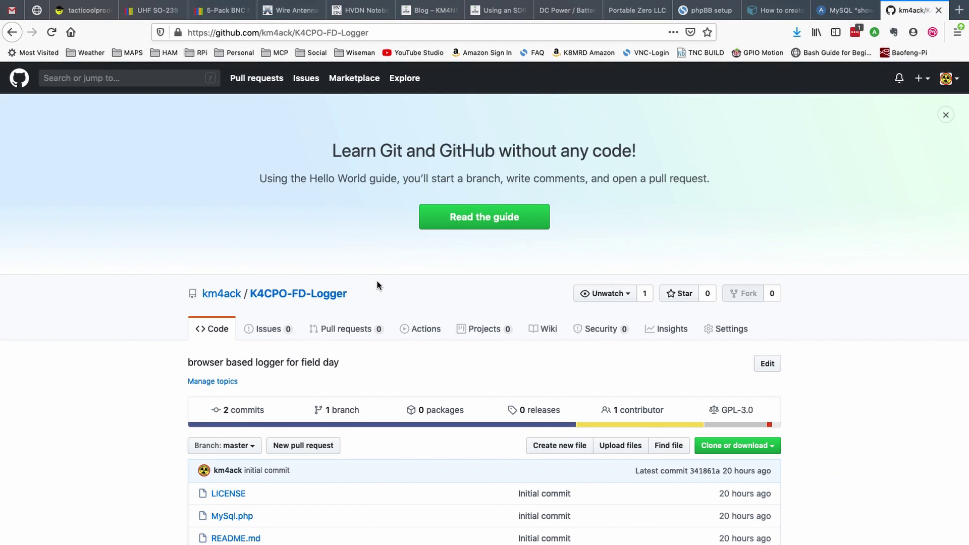
{"action": "scroll", "coordinate": [379, 285], "scroll_direction": "down", "scroll_amount": 3}
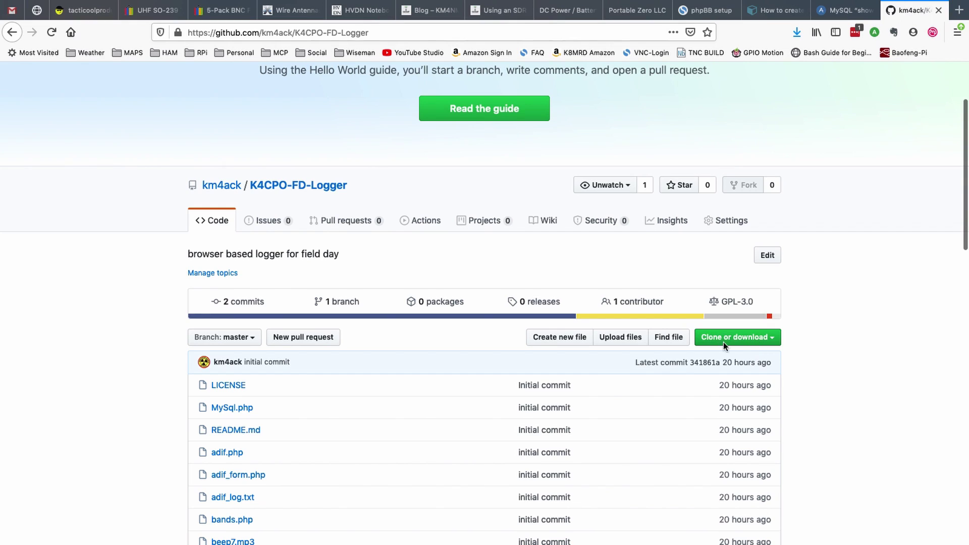
{"action": "left_click", "coordinate": [745, 338]}
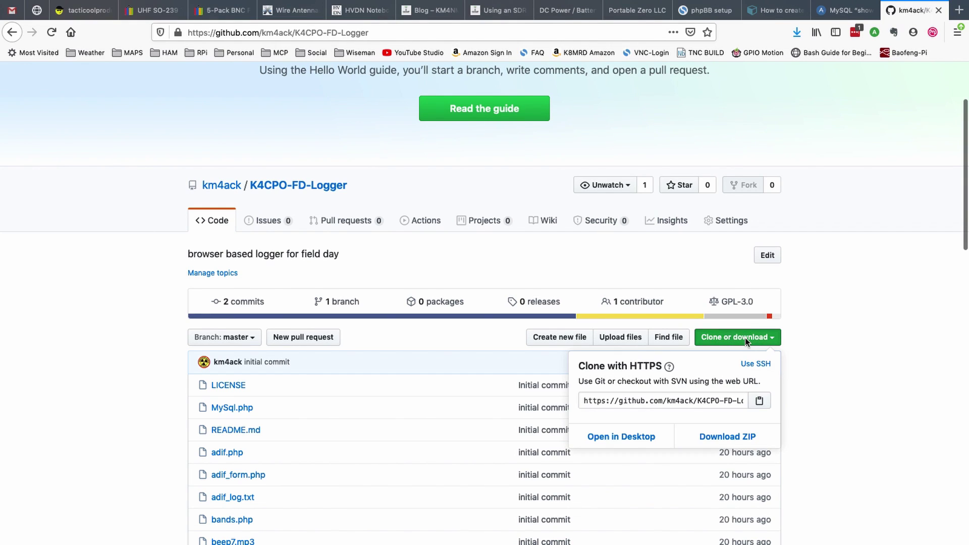
{"action": "left_click", "coordinate": [687, 399]}
{"action": "key", "text": "super+c"}
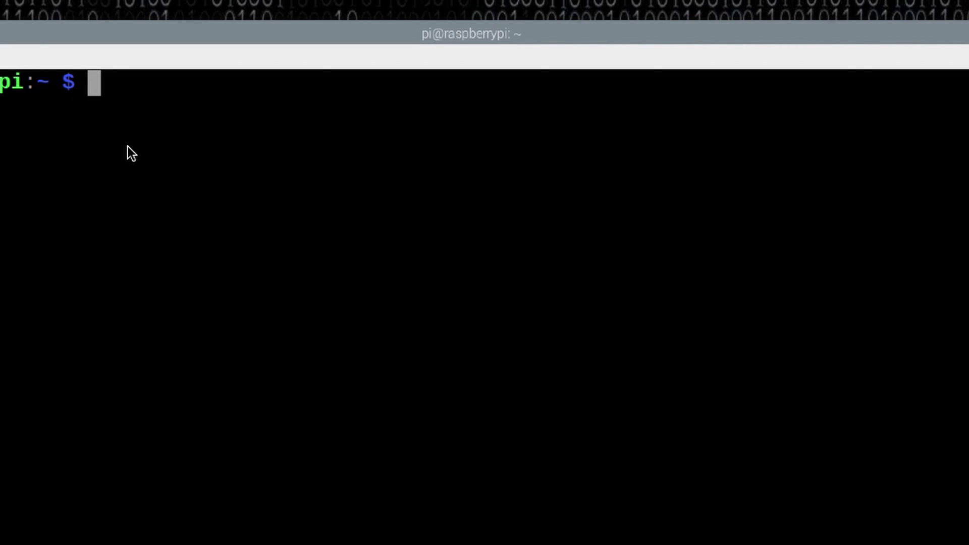
- From the home directory, run git clone with the pasted K4CPO-FD-Logger URL
{"action": "type", "text": "cd"}
{"action": "key", "text": "Return"}
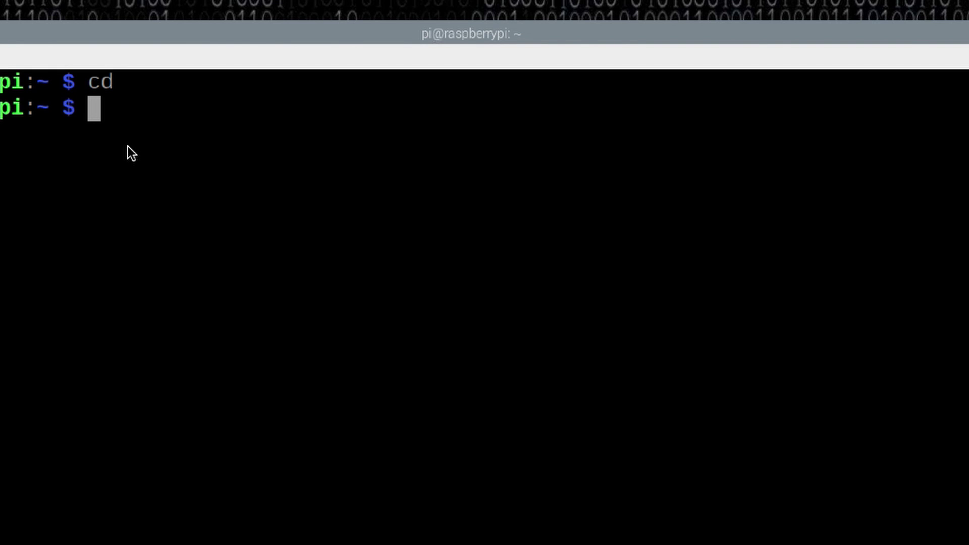
{"action": "type", "text": "git clone"}
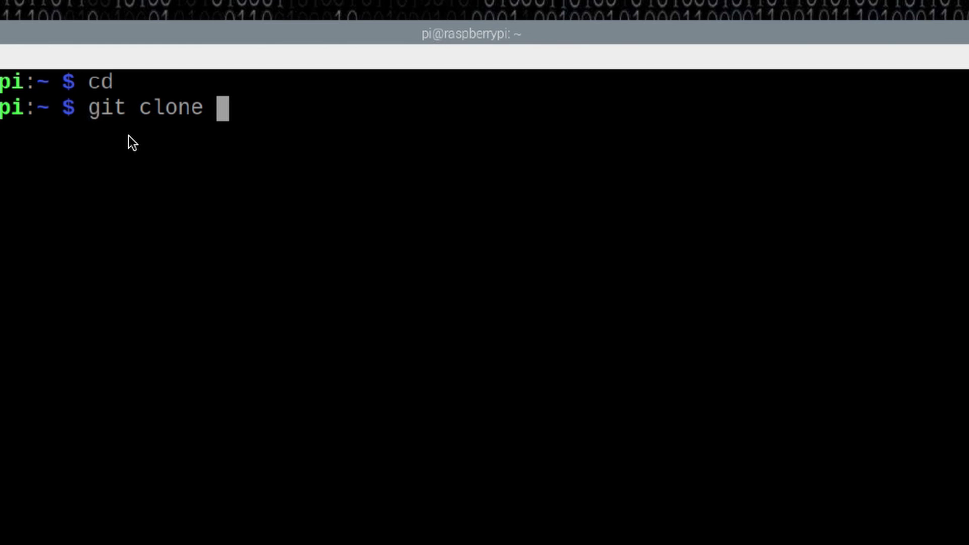
{"action": "right_click", "coordinate": [226, 108]}
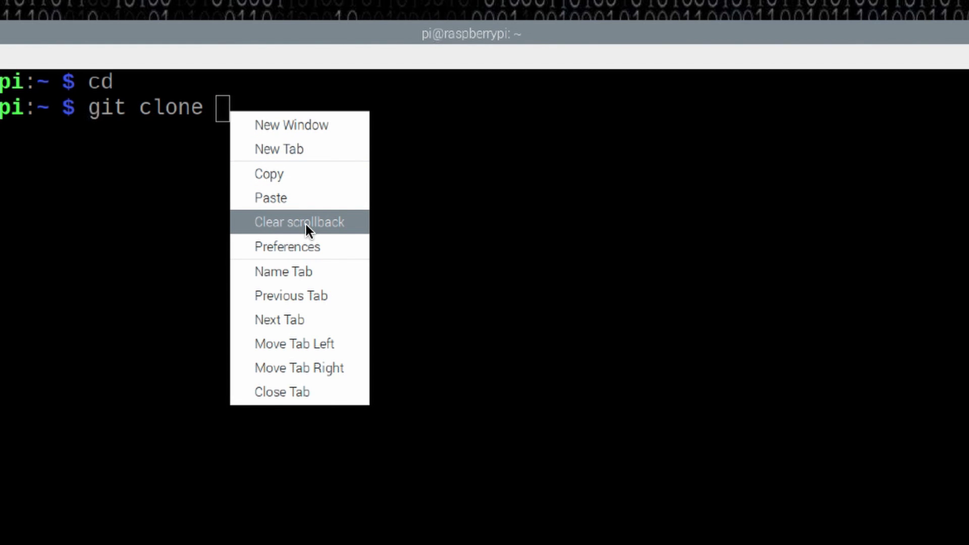
{"action": "left_click", "coordinate": [301, 200]}
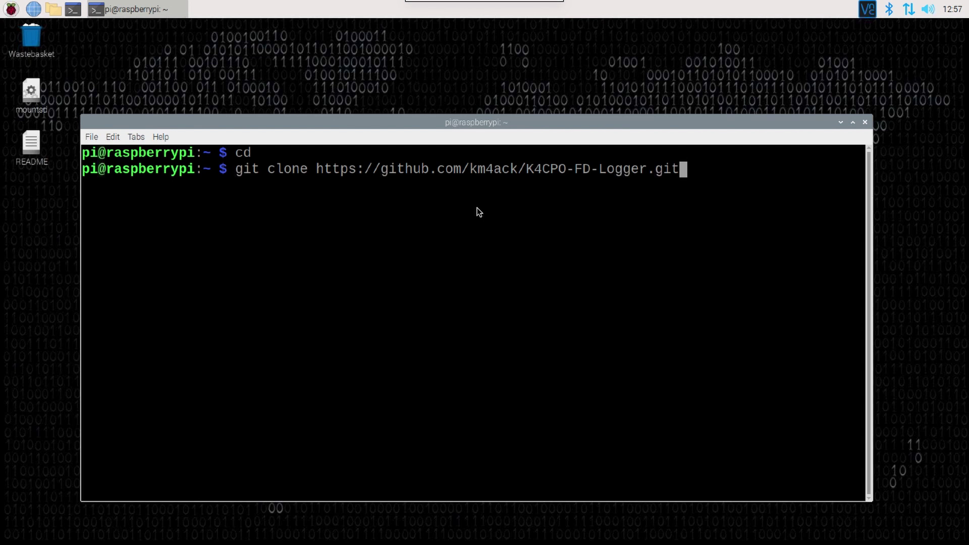
{"action": "key", "text": "Return"}
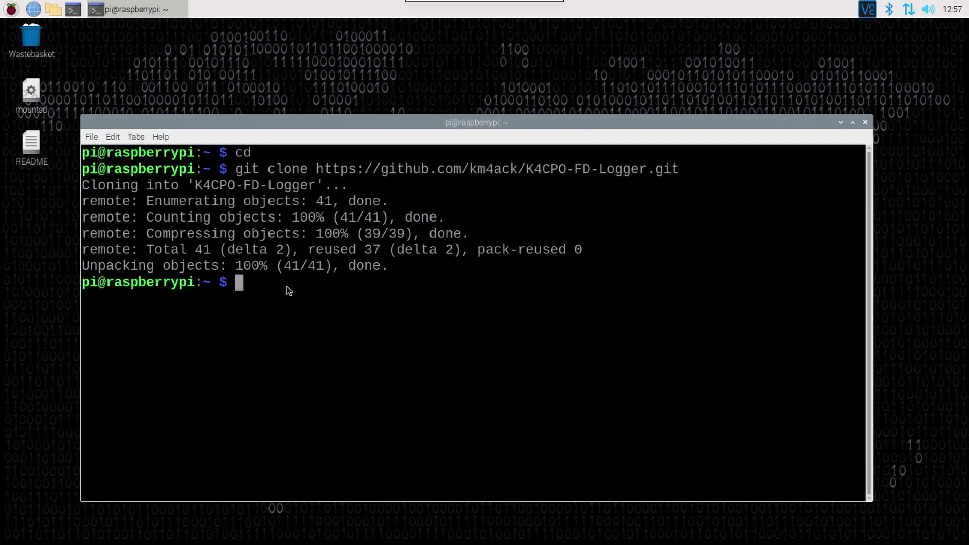
- Paste and run 'sudo apt-get install -y php7.3 mariadb-server phpmyadmin'
{"action": "right_click", "coordinate": [244, 286]}
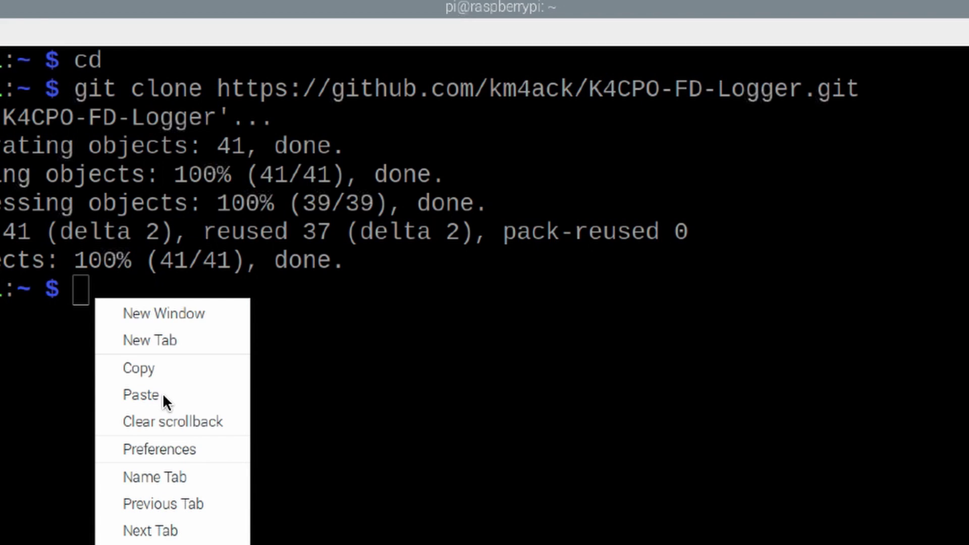
{"action": "left_click", "coordinate": [286, 343]}
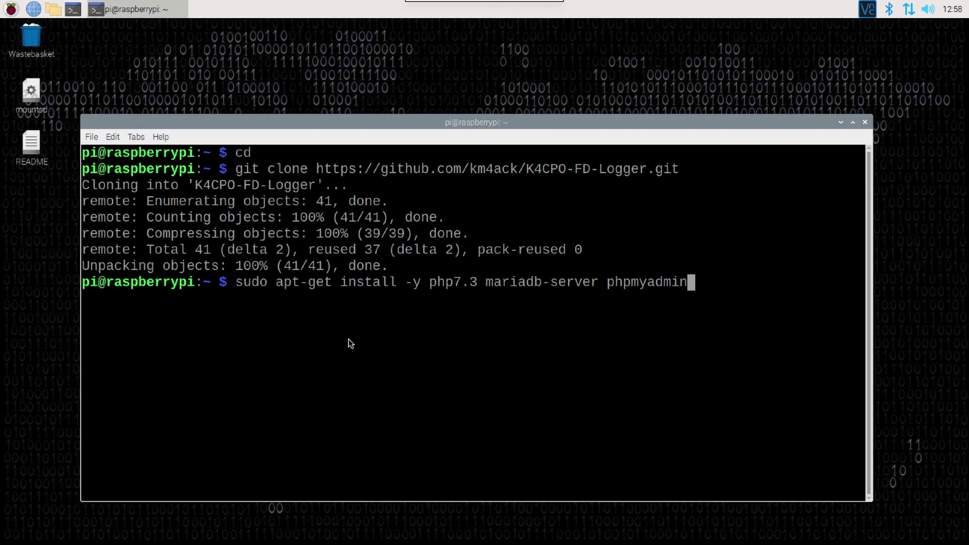
{"action": "key", "text": "Return"}
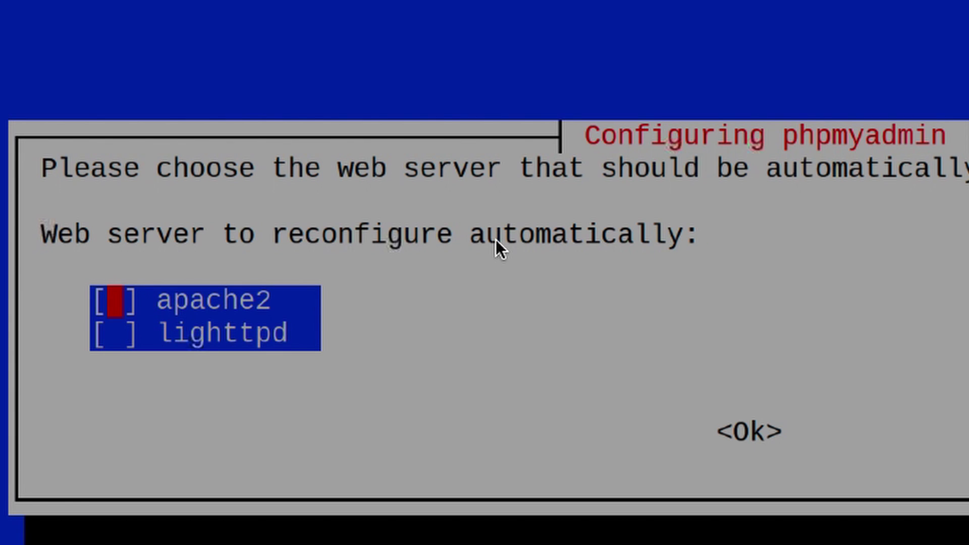
- Tick apache2 as phpMyAdmin's web server and confirm with Ok
{"action": "key", "text": "space"}
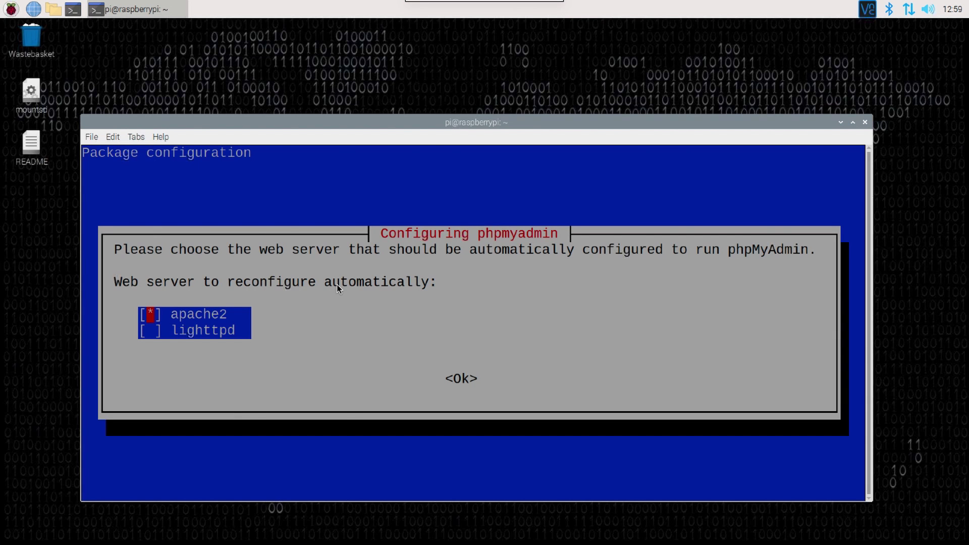
{"action": "key", "text": "Tab"}
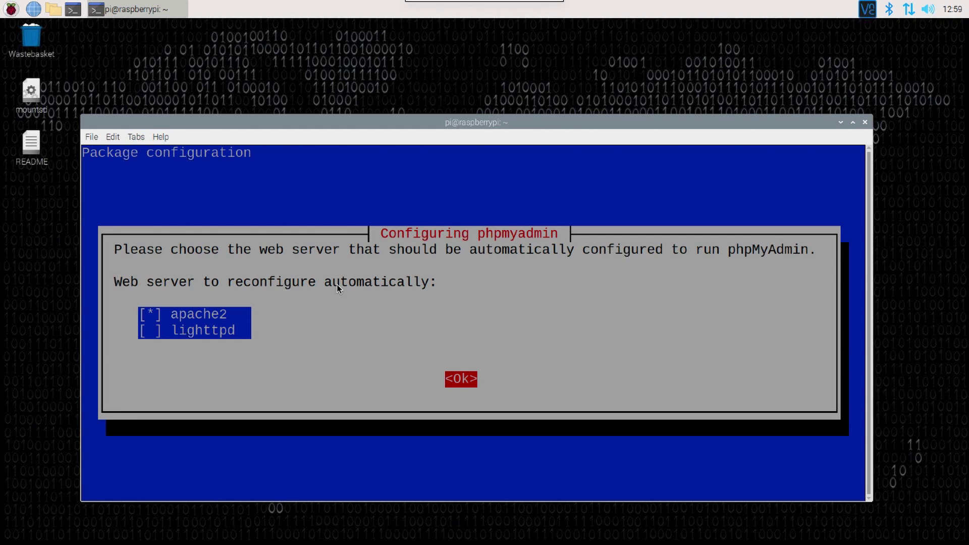
{"action": "key", "text": "Return"}
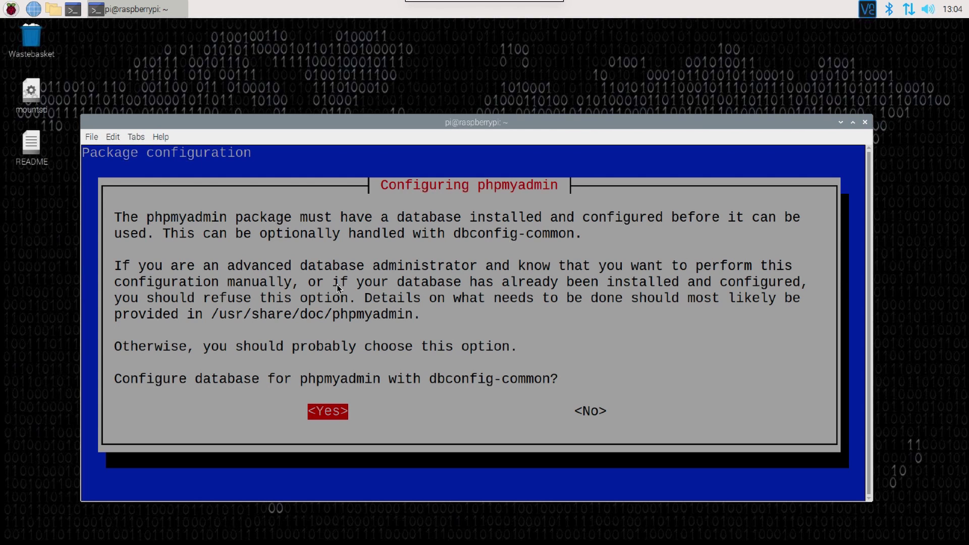
- Accept dbconfig-common setup, enter and confirm the MySQL application password, then clear the terminal
{"action": "key", "text": "Return"}
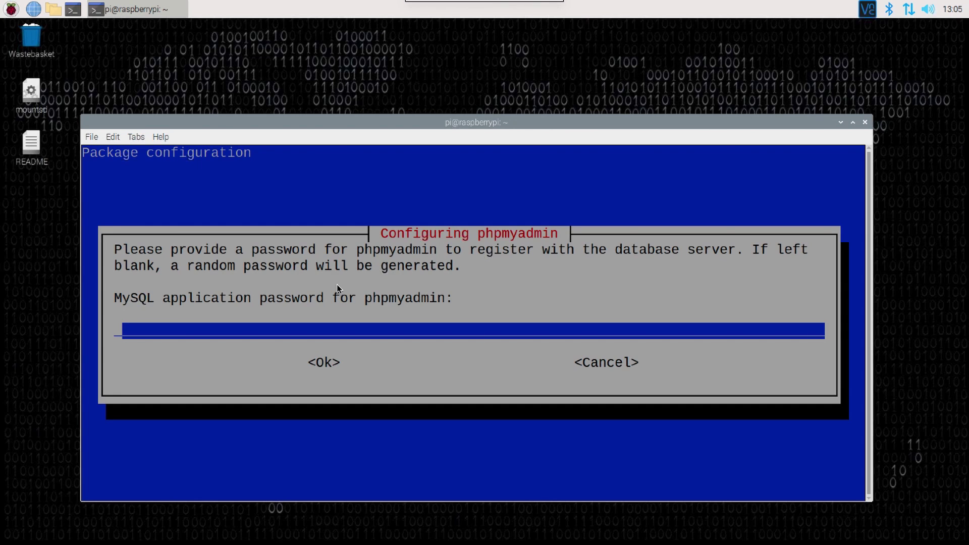
{"action": "type", "text": "*******"}
{"action": "key", "text": "Tab"}
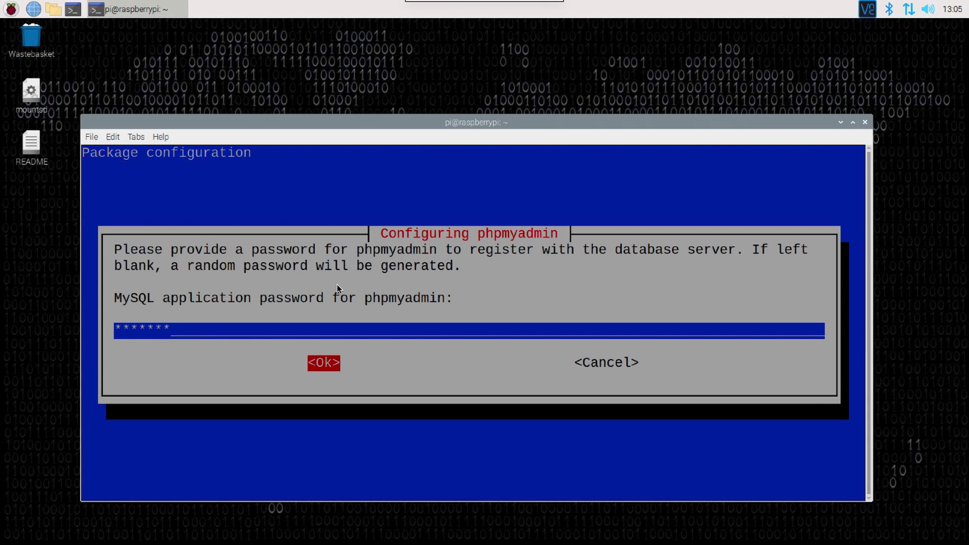
{"action": "key", "text": "Return"}
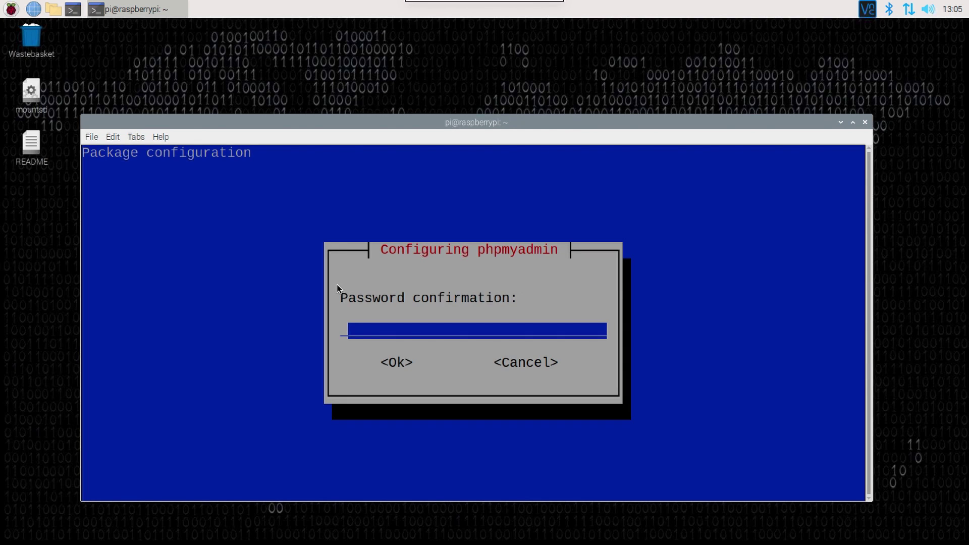
{"action": "type", "text": "*******"}
{"action": "key", "text": "Tab"}
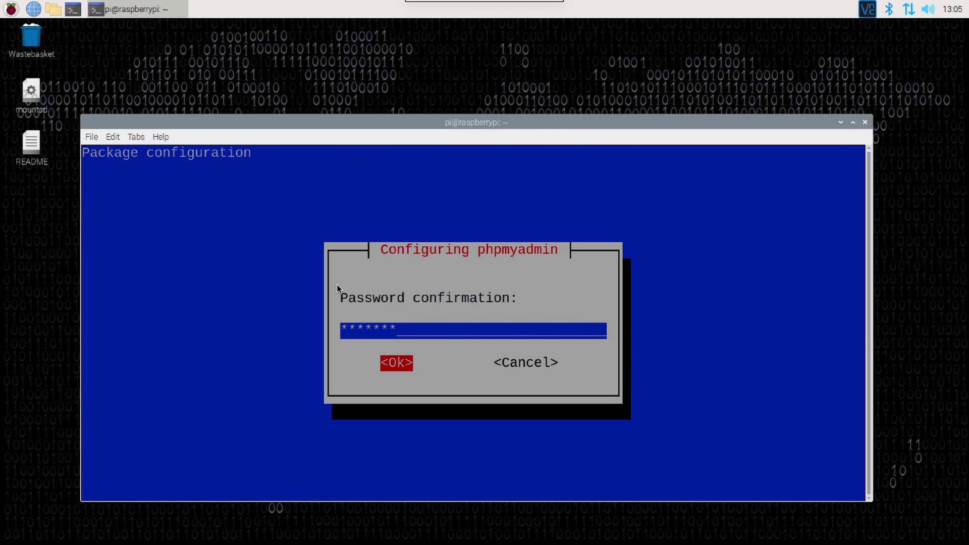
{"action": "key", "text": "Return"}
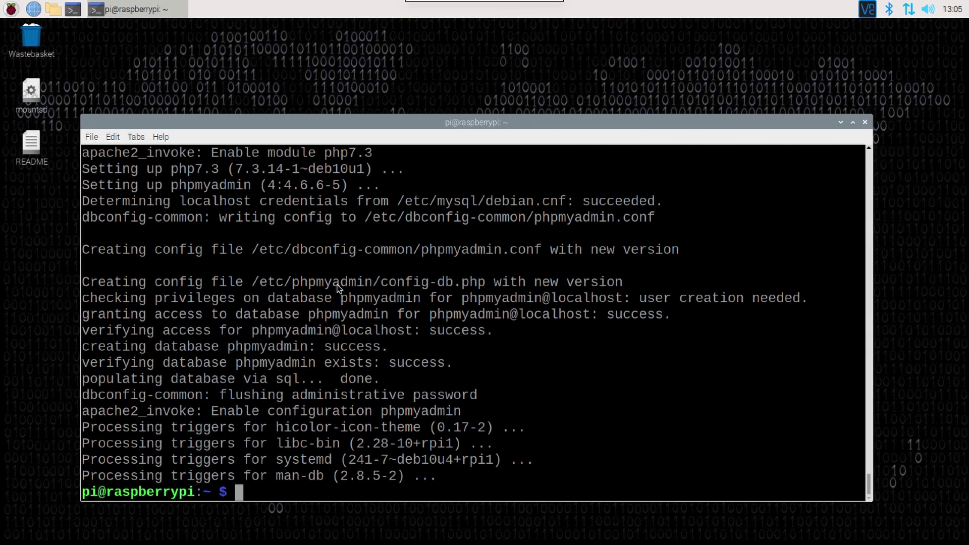
{"action": "type", "text": "clear"}
{"action": "key", "text": "Return"}
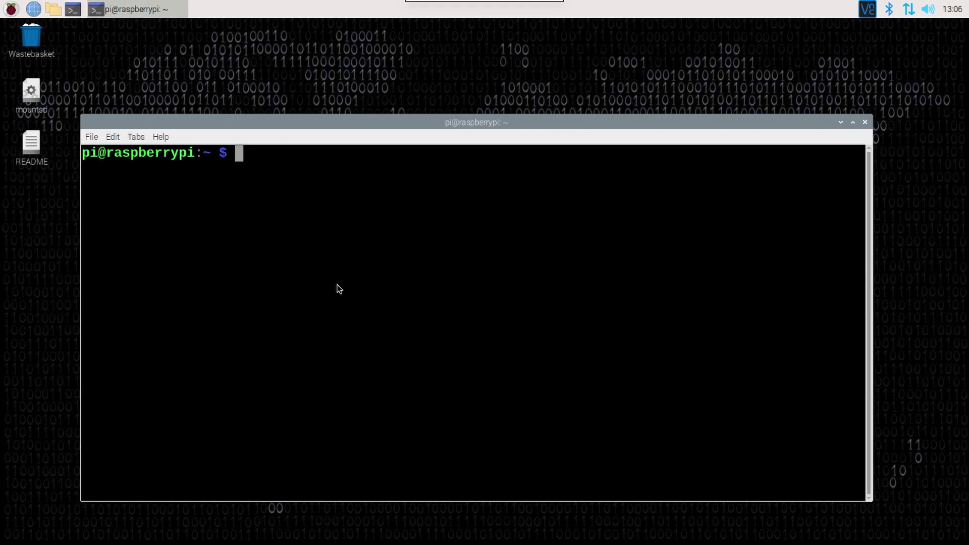
- Change into the K4CPO-FD-Logger folder and open the setup script in nano
{"action": "type", "text": "cd "}
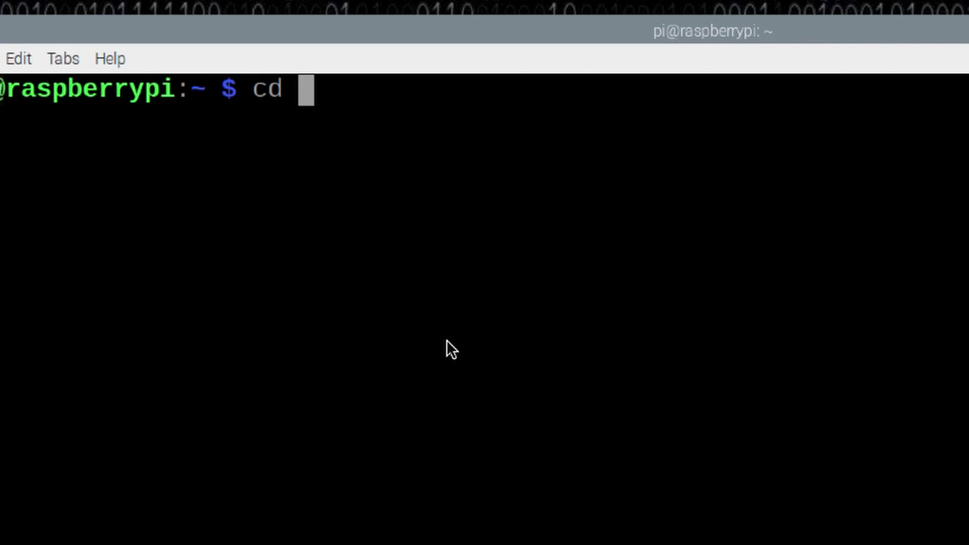
{"action": "type", "text": "K"}
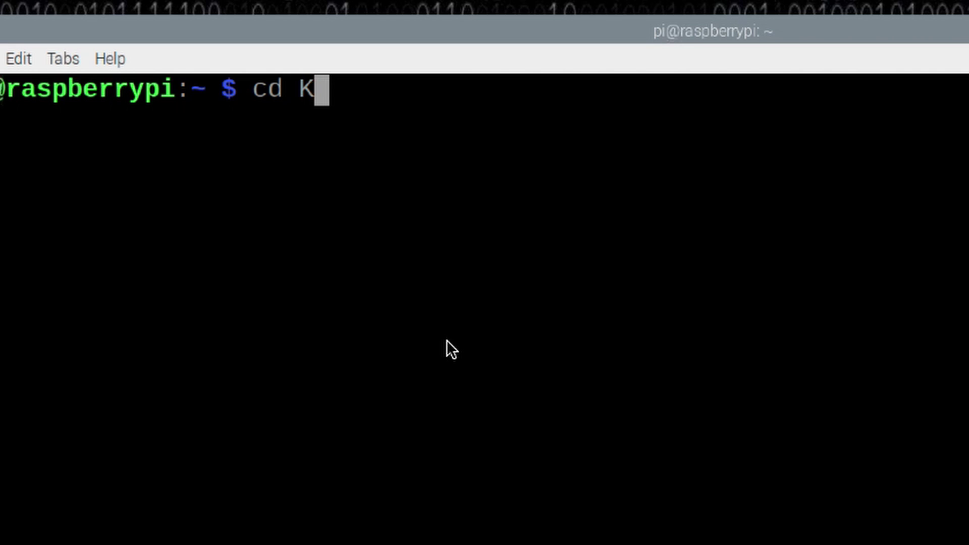
{"action": "type", "text": "4"}
{"action": "key", "text": "Tab"}
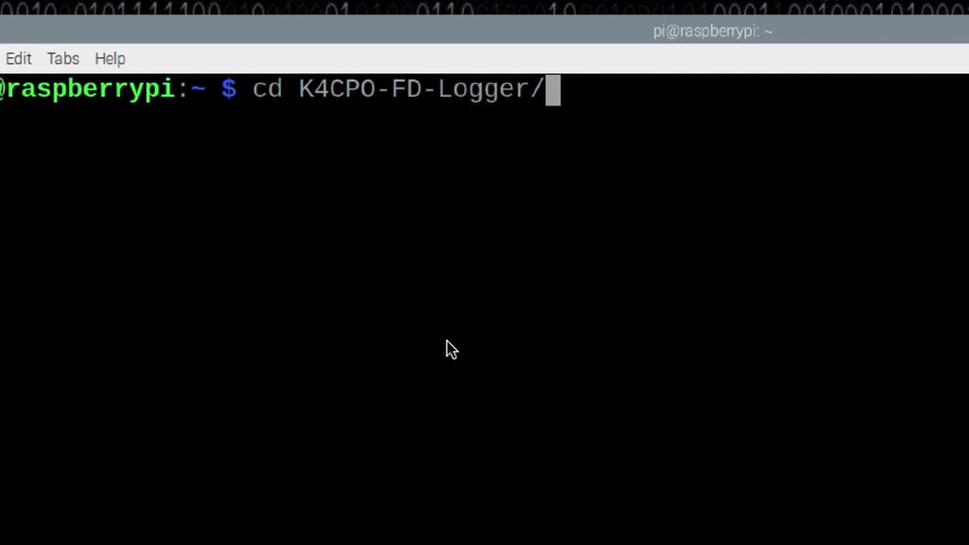
{"action": "key", "text": "Return"}
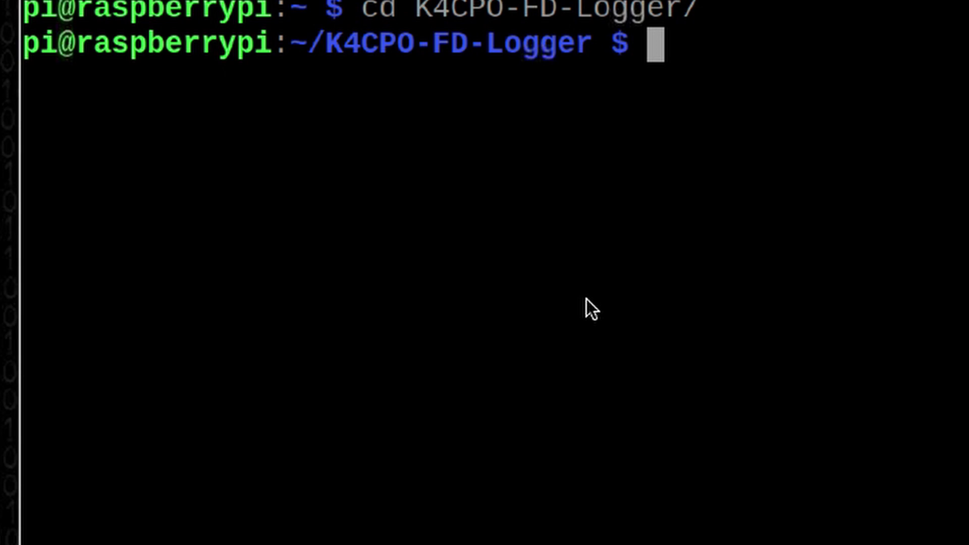
{"action": "type", "text": "nan"}
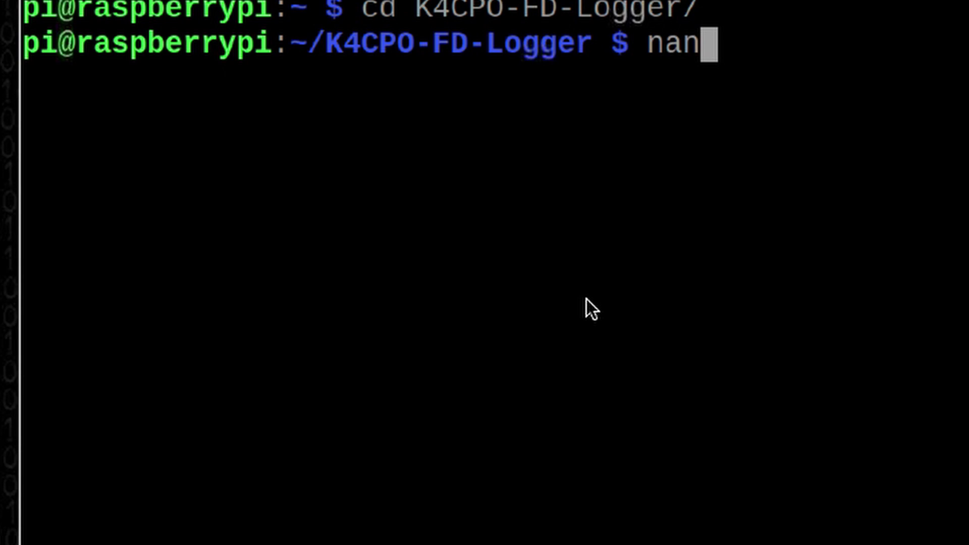
{"action": "type", "text": "o setup"}
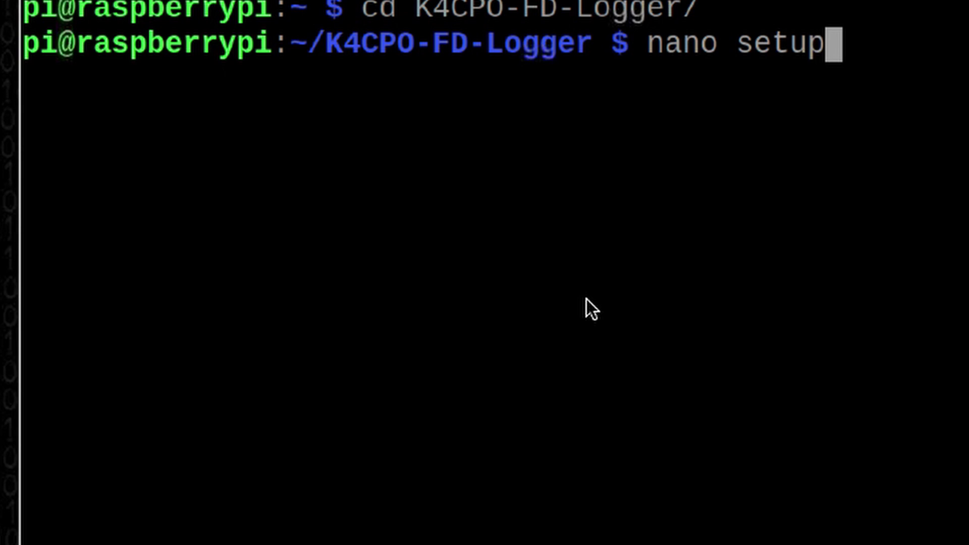
{"action": "key", "text": "Return"}
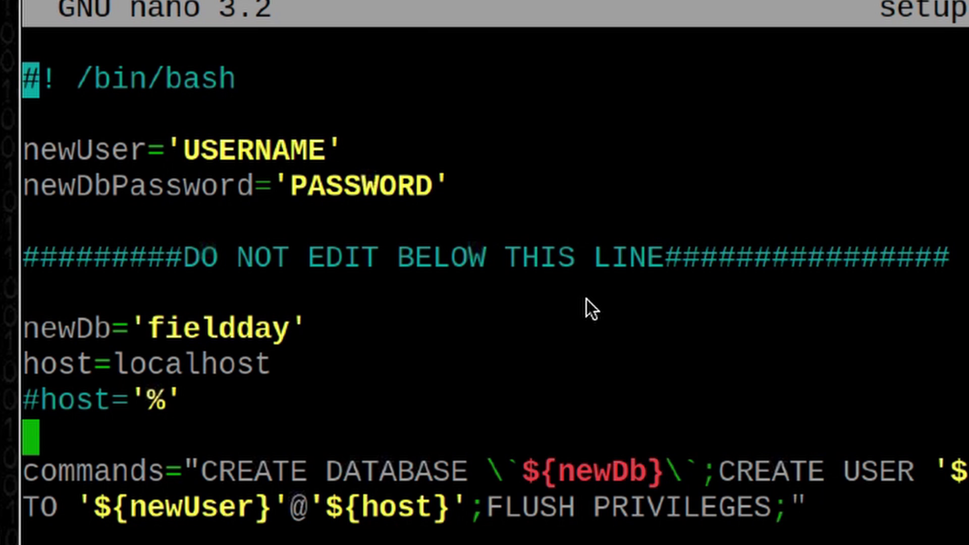
- Replace the USERNAME placeholder on the newUser line with the database username
{"action": "key", "text": "Down"}
{"action": "key", "text": "Down"}
{"action": "key", "text": "Down"}
{"action": "key", "text": "Up"}
{"action": "key", "text": "Down"}
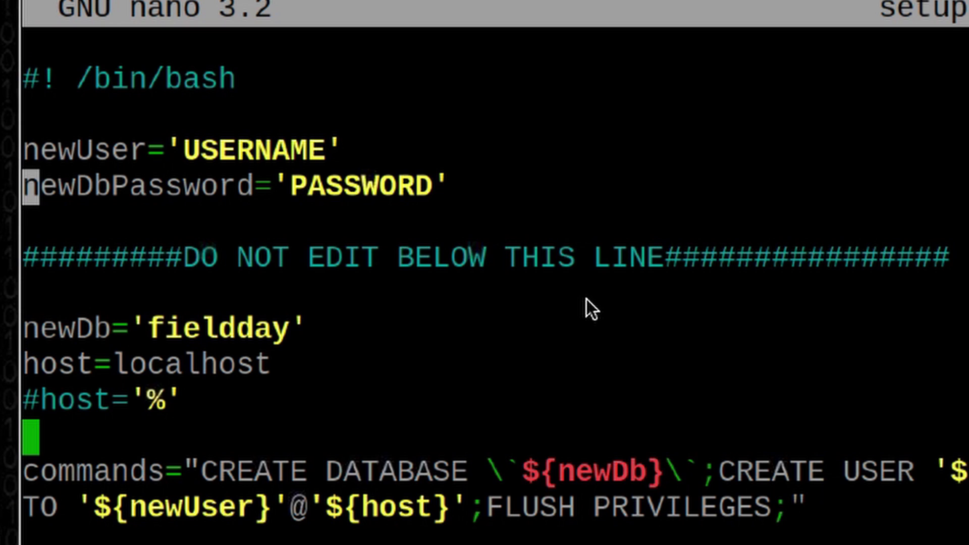
{"action": "key", "text": "Up"}
{"action": "key", "text": "Right"}
{"action": "key", "text": "Right"}
{"action": "key", "text": "Right"}
{"action": "key", "text": "Right"}
{"action": "key", "text": "Right"}
{"action": "key", "text": "Right"}
{"action": "key", "text": "Right"}
{"action": "key", "text": "Right"}
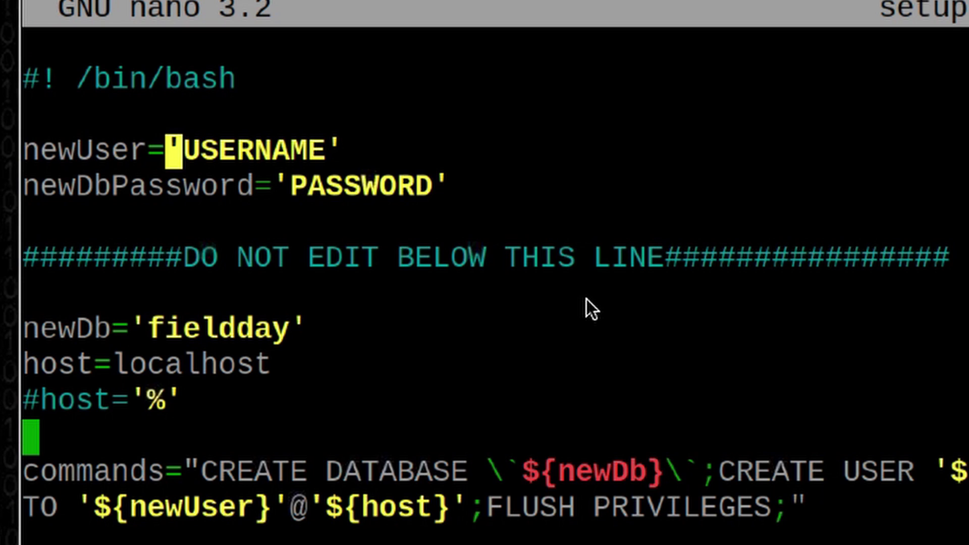
{"action": "key", "text": "Right"}
{"action": "key", "text": "Right"}
{"action": "key", "text": "Right"}
{"action": "key", "text": "Right"}
{"action": "key", "text": "Right"}
{"action": "key", "text": "Right"}
{"action": "key", "text": "Right"}
{"action": "key", "text": "Right"}
{"action": "key", "text": "Right"}
{"action": "key", "text": "BackSpace"}
{"action": "key", "text": "BackSpace"}
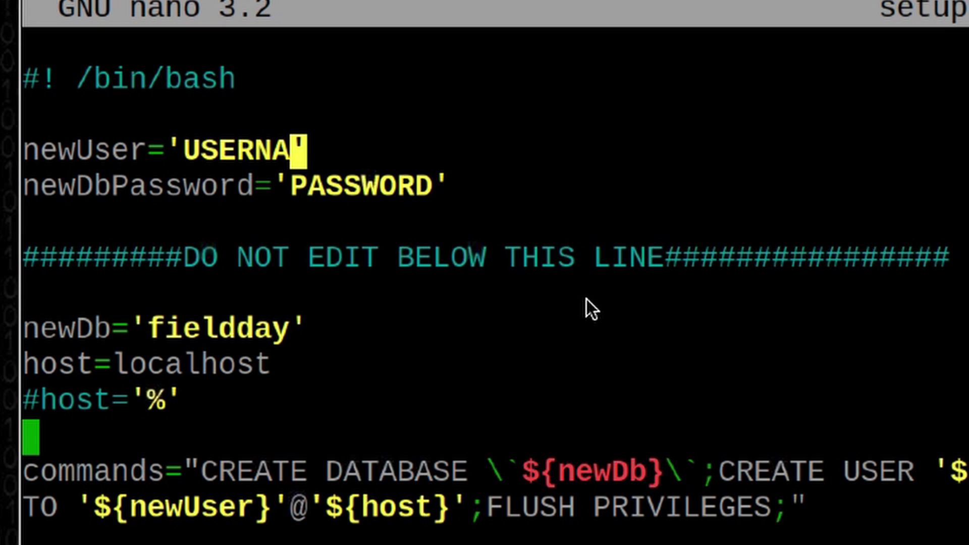
{"action": "key", "text": "BackSpace"}
{"action": "key", "text": "BackSpace"}
{"action": "key", "text": "BackSpace"}
{"action": "key", "text": "BackSpace"}
{"action": "key", "text": "BackSpace"}
{"action": "key", "text": "BackSpace"}
{"action": "type", "text": "km4ack"}
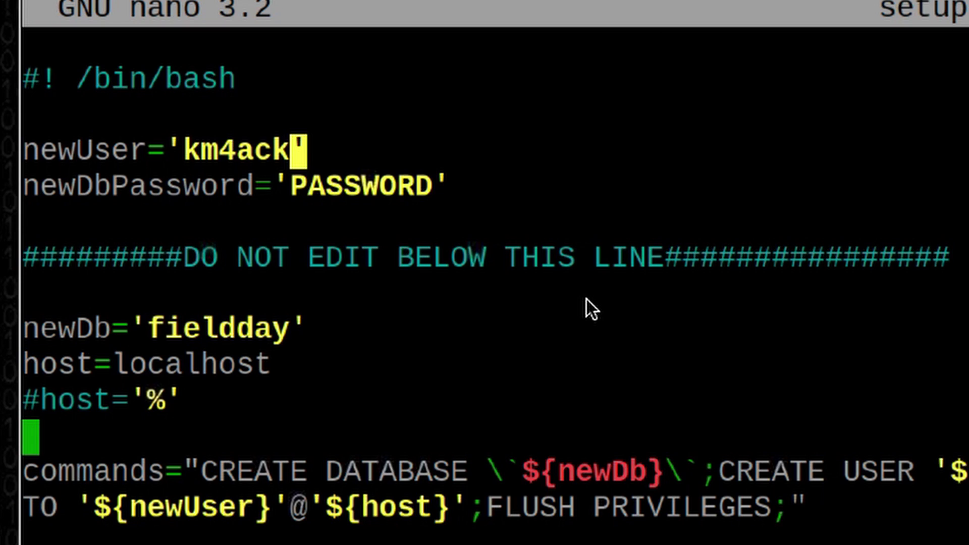
- Replace the PASSWORD placeholder with the database password and save the setup script
{"action": "key", "text": "Down"}
{"action": "key", "text": "Right"}
{"action": "key", "text": "Right"}
{"action": "key", "text": "Right"}
{"action": "key", "text": "Right"}
{"action": "key", "text": "Right"}
{"action": "key", "text": "Right"}
{"action": "key", "text": "Right"}
{"action": "key", "text": "Right"}
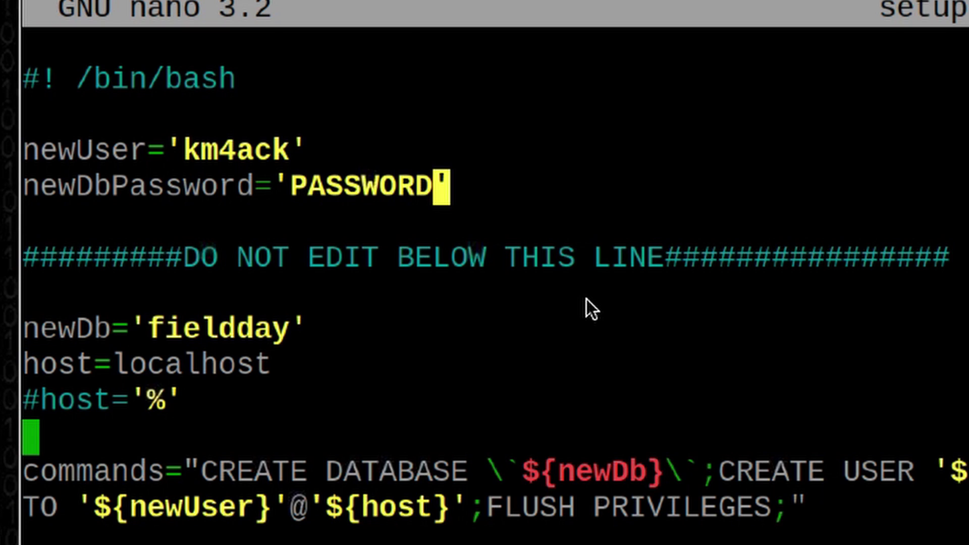
{"action": "key", "text": "BackSpace"}
{"action": "key", "text": "BackSpace"}
{"action": "key", "text": "BackSpace"}
{"action": "key", "text": "BackSpace"}
{"action": "key", "text": "BackSpace"}
{"action": "key", "text": "BackSpace"}
{"action": "key", "text": "BackSpace"}
{"action": "key", "text": "BackSpace"}
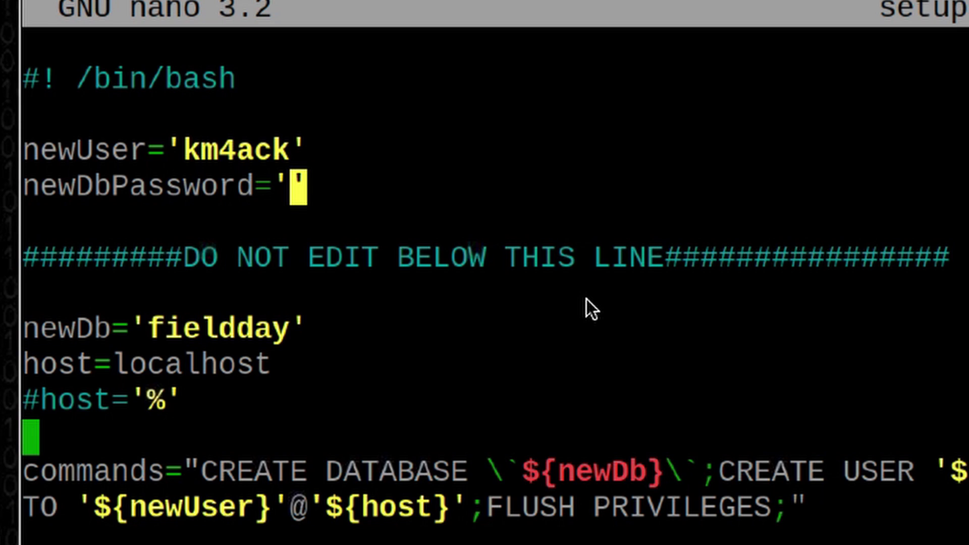
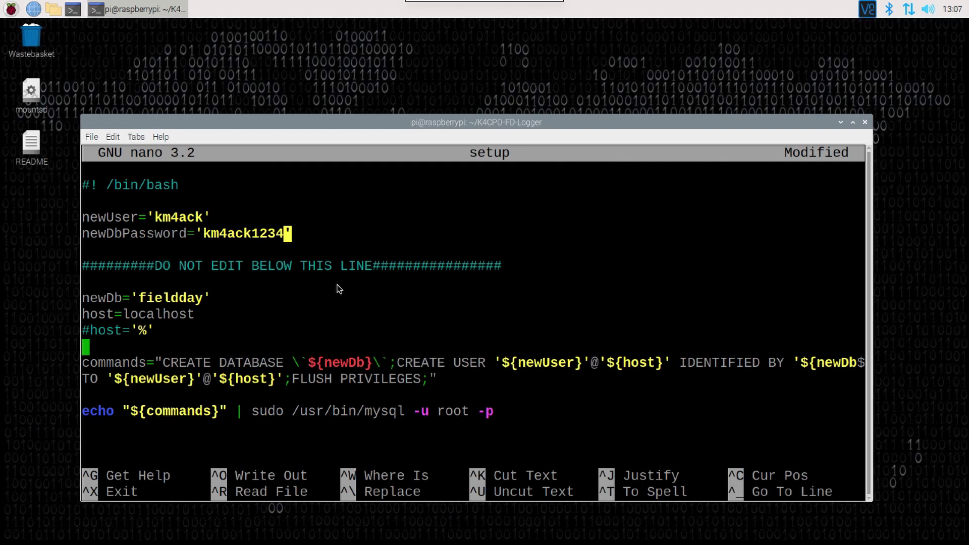
{"action": "key", "text": "ctrl+x"}
{"action": "key", "text": "Return"}
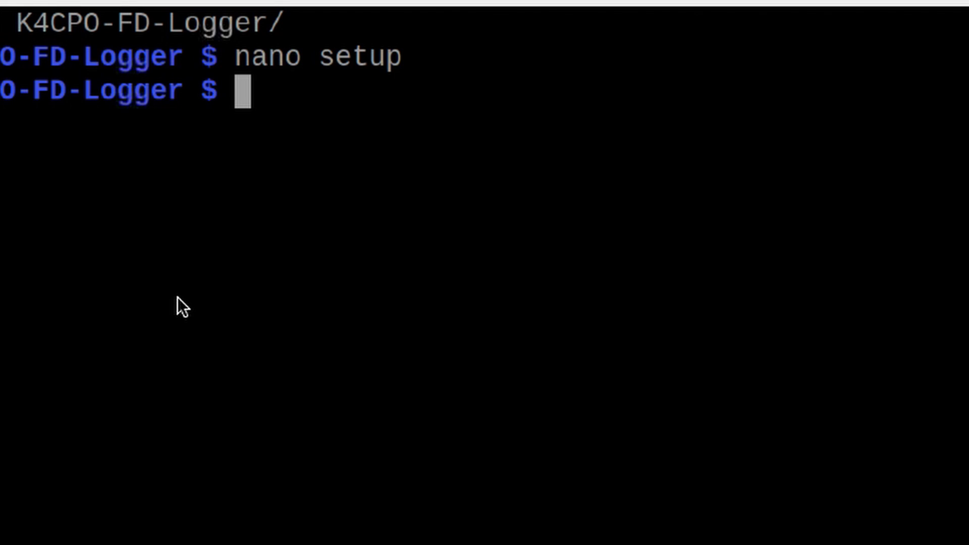
- Run 'bash setup' and submit its Enter password: prompt
{"action": "type", "text": "bash se"}
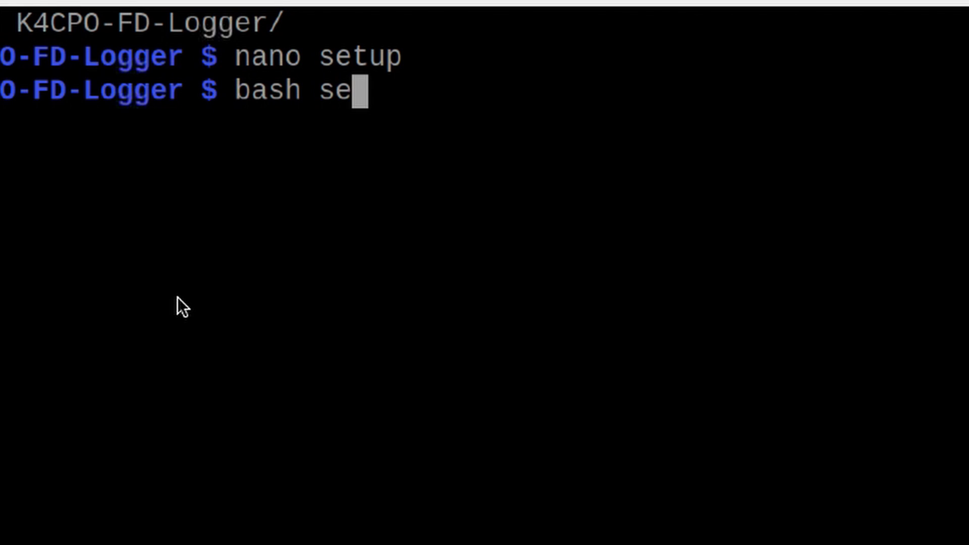
{"action": "type", "text": "tup"}
{"action": "key", "text": "Return"}
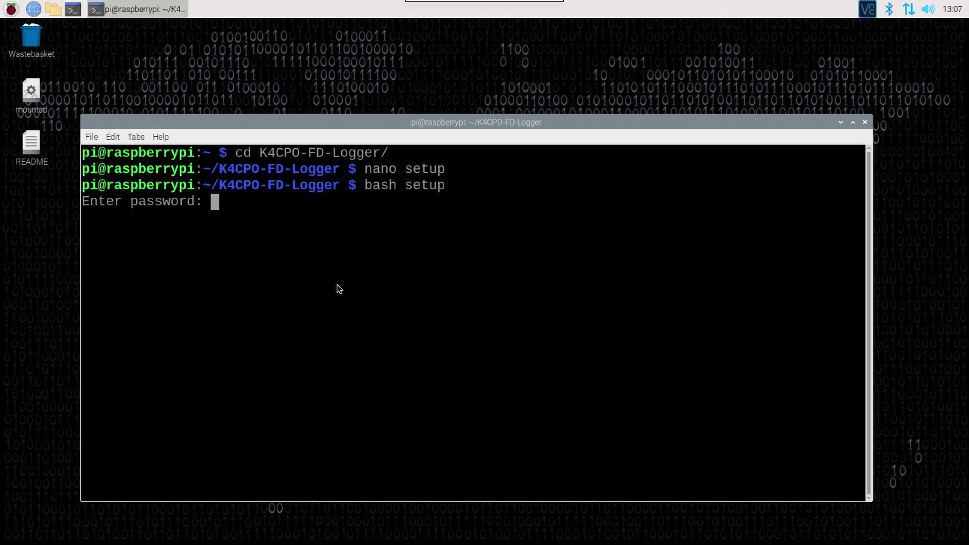
{"action": "key", "text": "Return"}
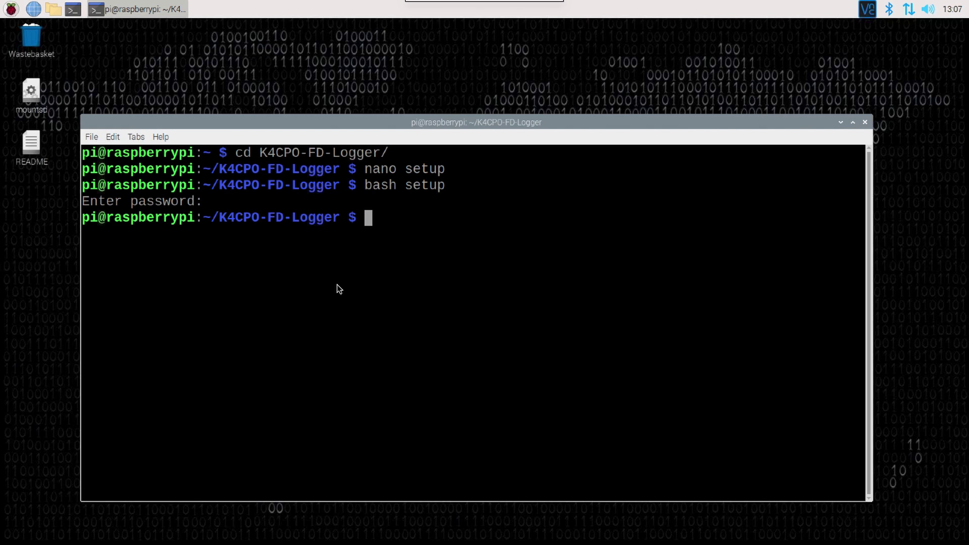
- Create the /var/www/html/log folder with sudo mkdir
{"action": "type", "text": "sudo "}
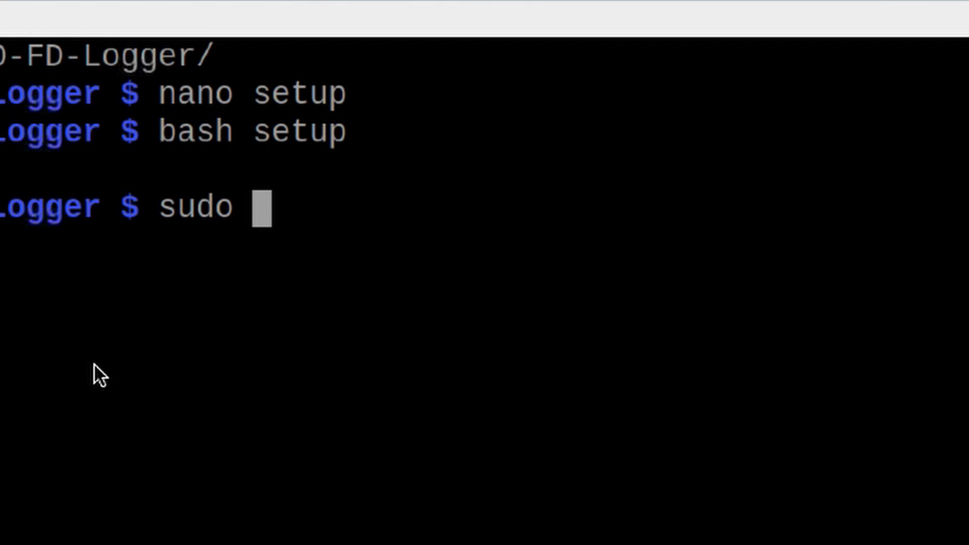
{"action": "type", "text": "k"}
{"action": "key", "text": "BackSpace"}
{"action": "type", "text": "mkdir /"}
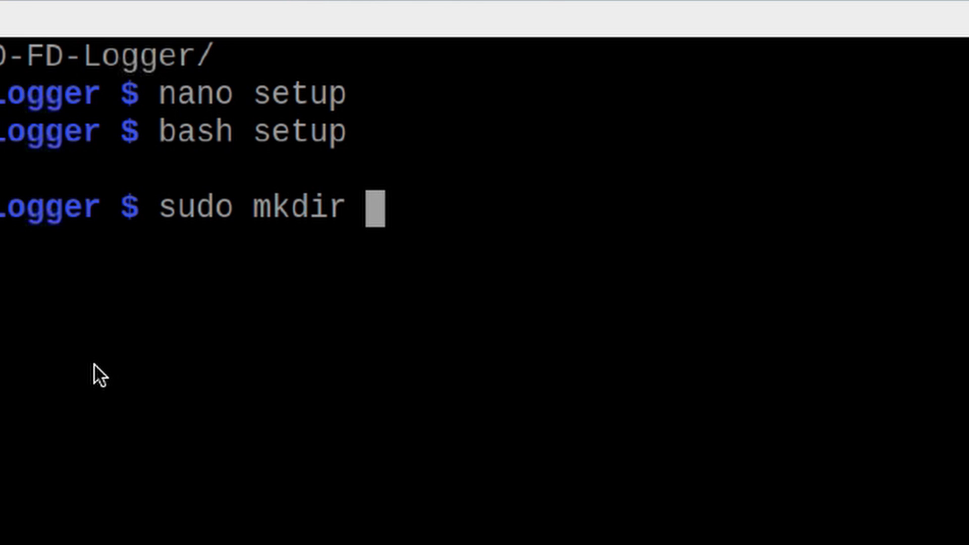
{"action": "type", "text": "var/"}
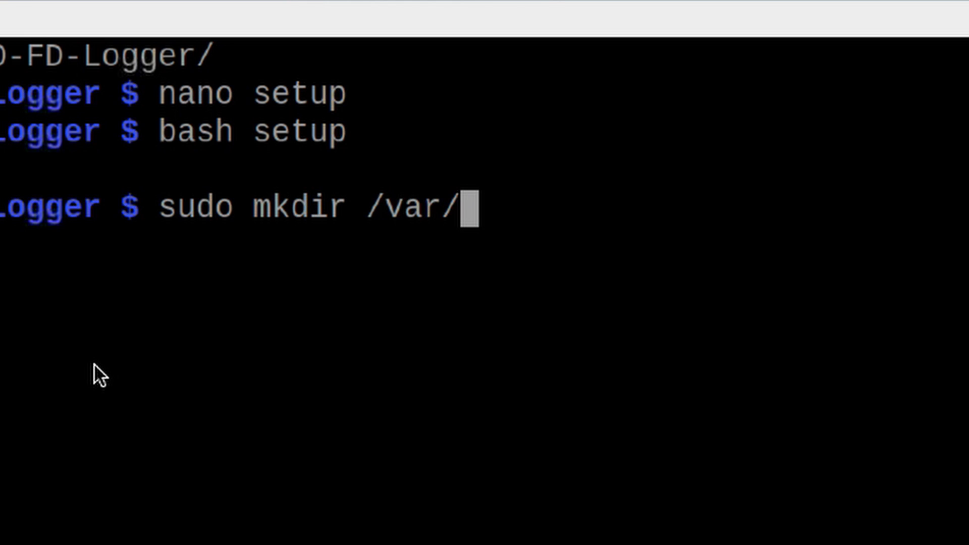
{"action": "type", "text": "www/"}
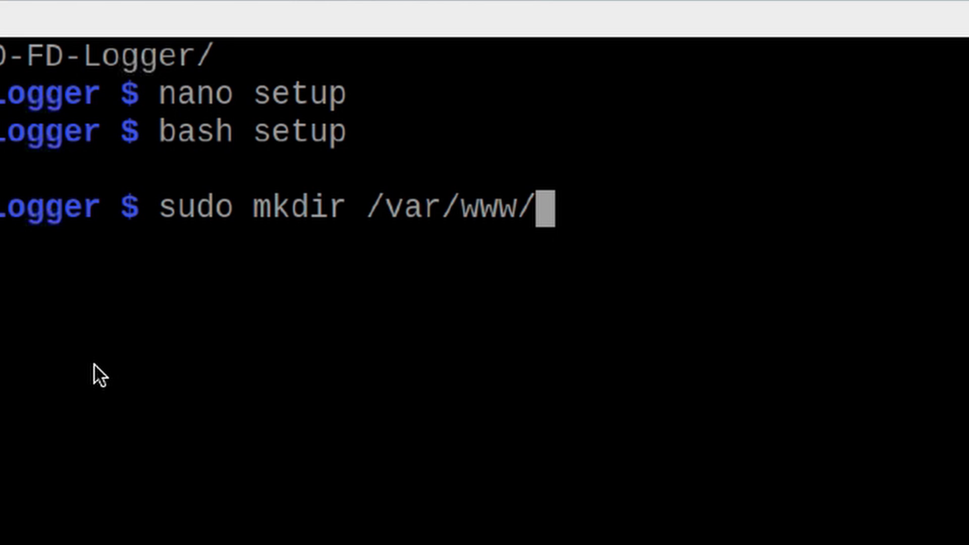
{"action": "type", "text": "ht"}
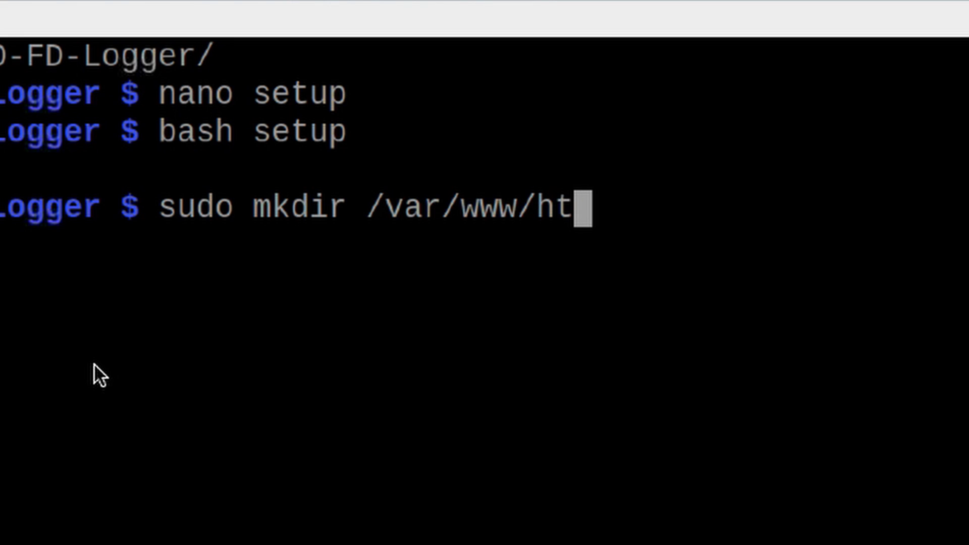
{"action": "type", "text": "ml/log"}
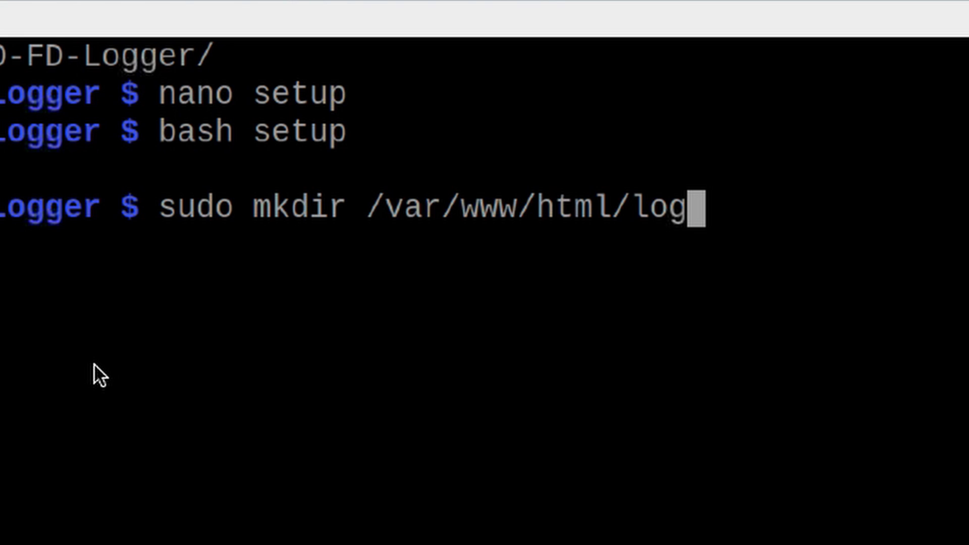
{"action": "key", "text": "Return"}
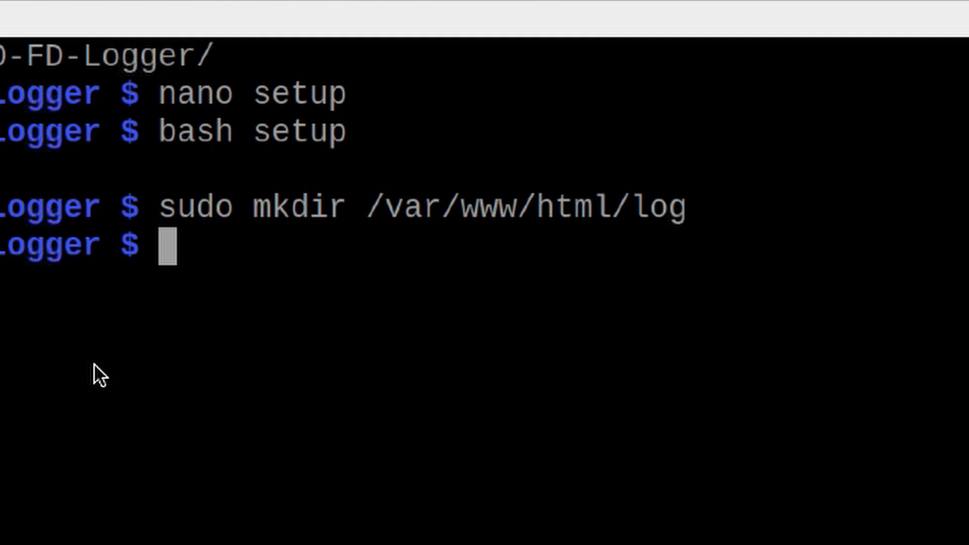
- Give /var/www/html/log full permissions with sudo chmod 777
{"action": "type", "text": "sudo "}
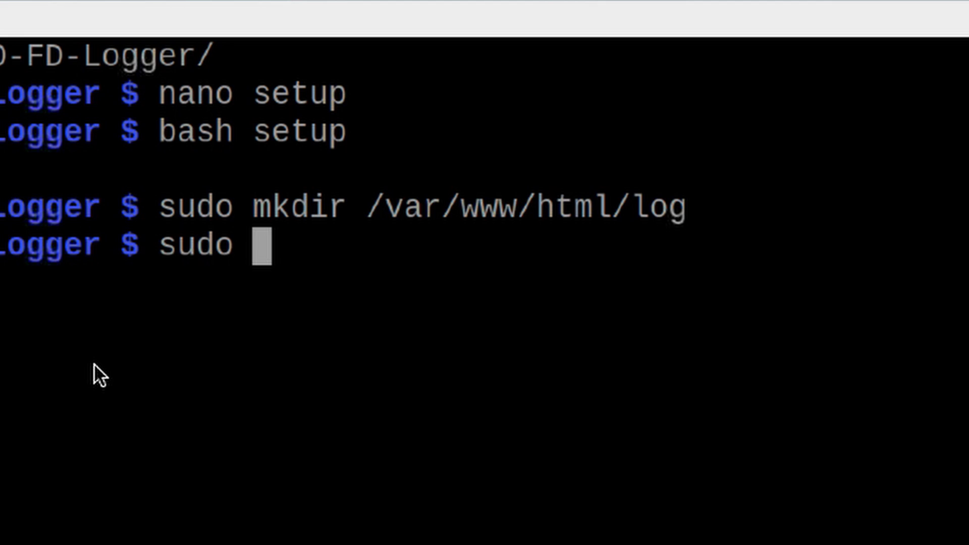
{"action": "type", "text": "ch"}
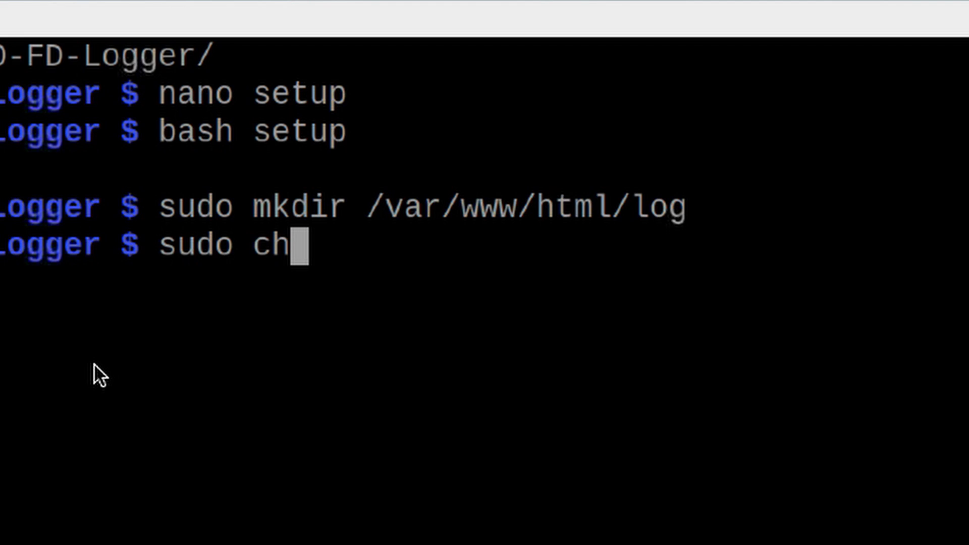
{"action": "type", "text": "mod 777"}
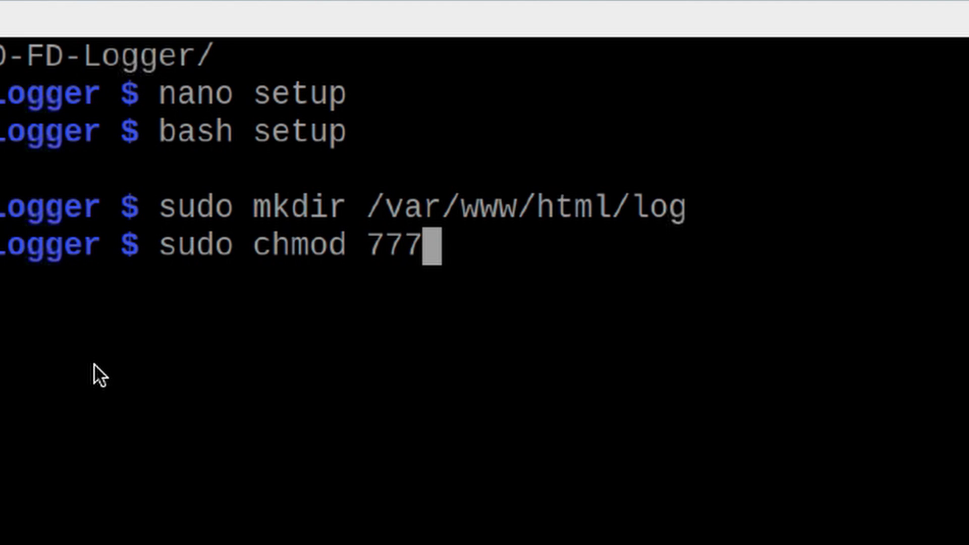
{"action": "type", "text": "77 "}
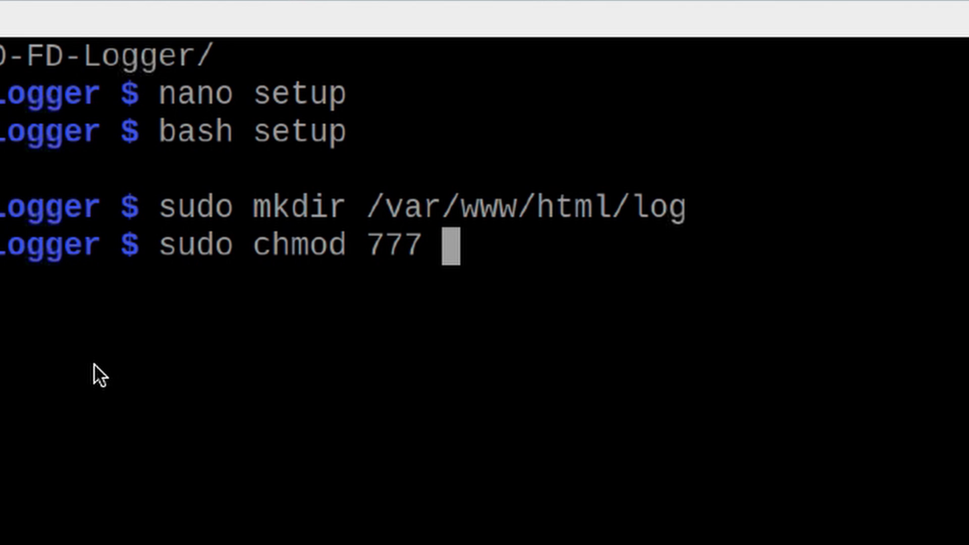
{"action": "type", "text": "/"}
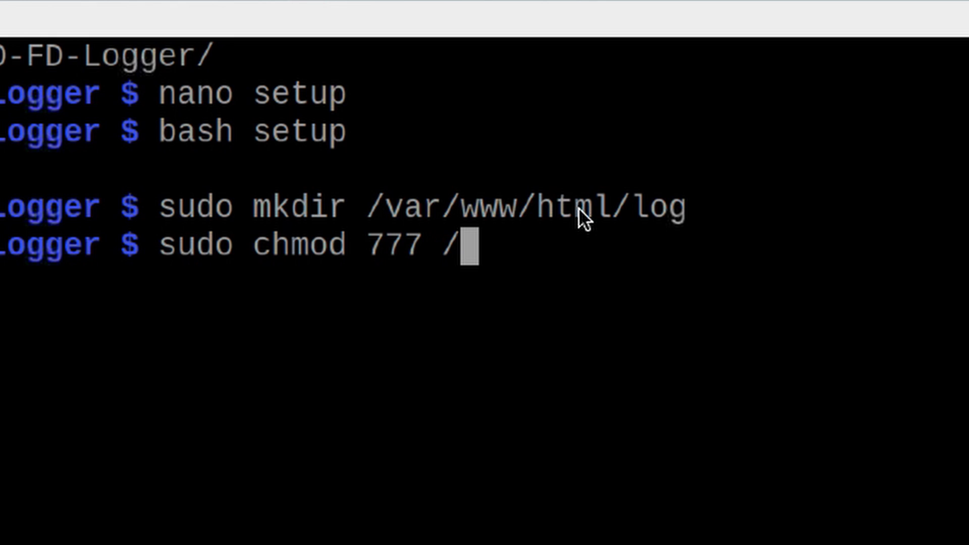
{"action": "type", "text": "var"}
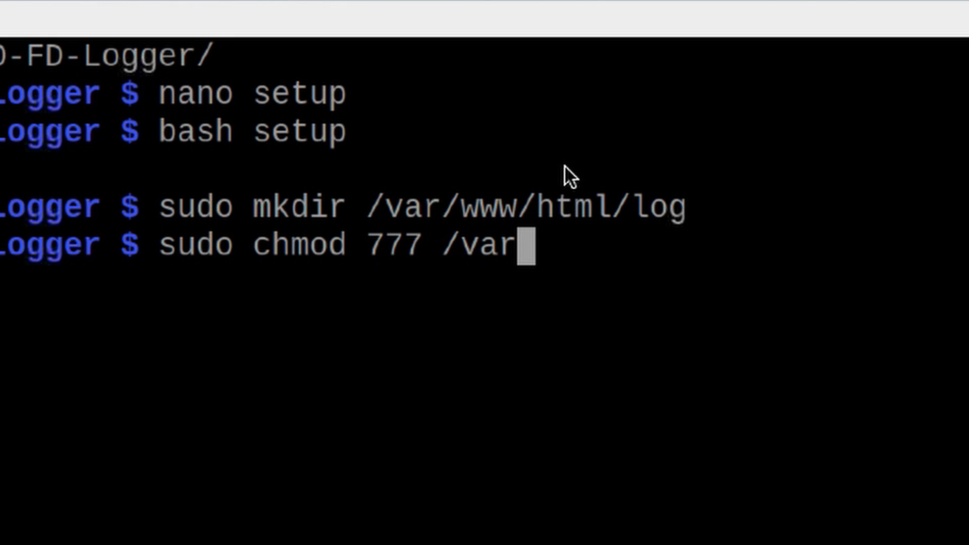
{"action": "type", "text": "/www/"}
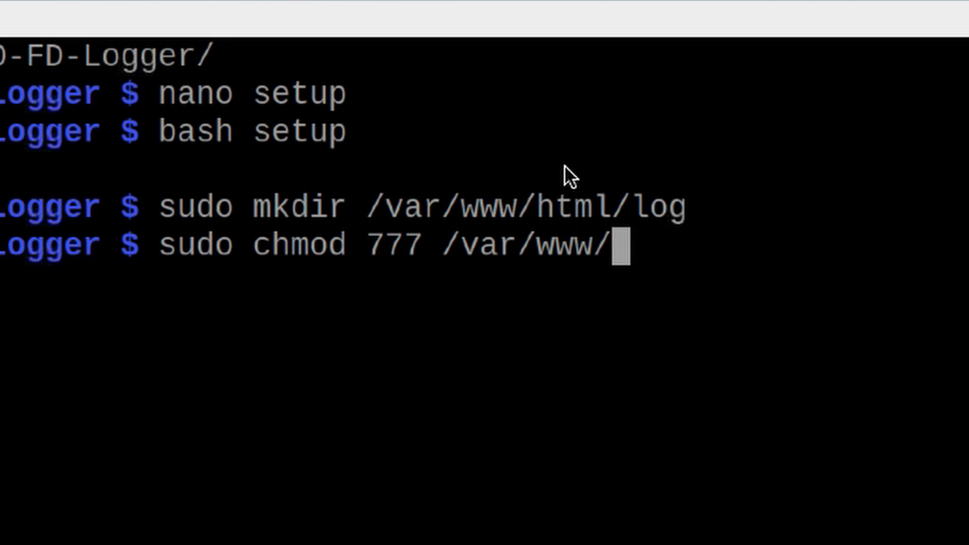
{"action": "type", "text": "html"}
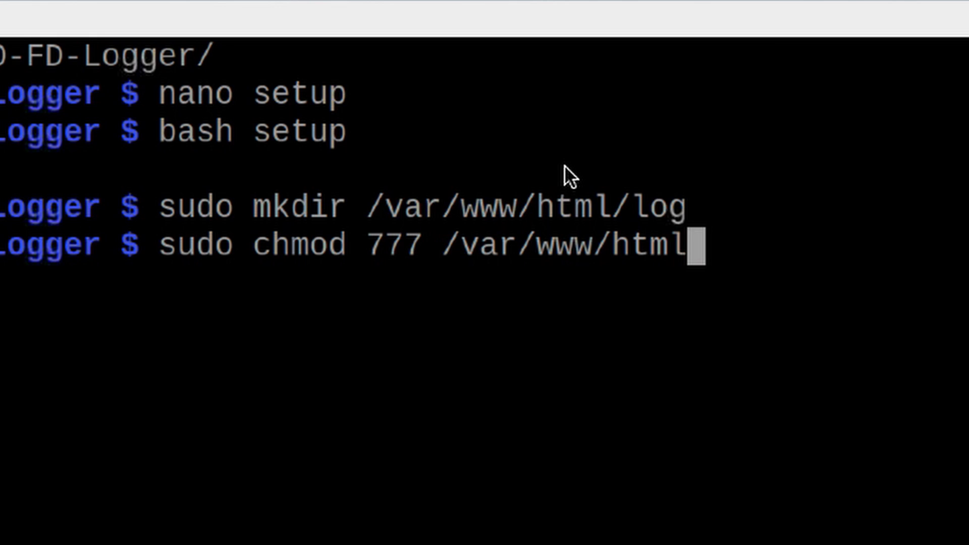
{"action": "type", "text": "/log"}
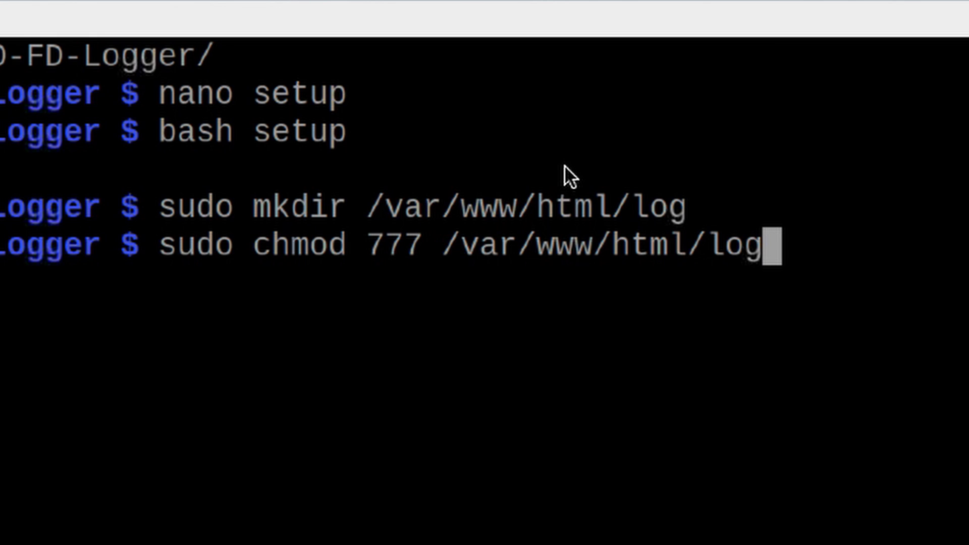
{"action": "key", "text": "Return"}
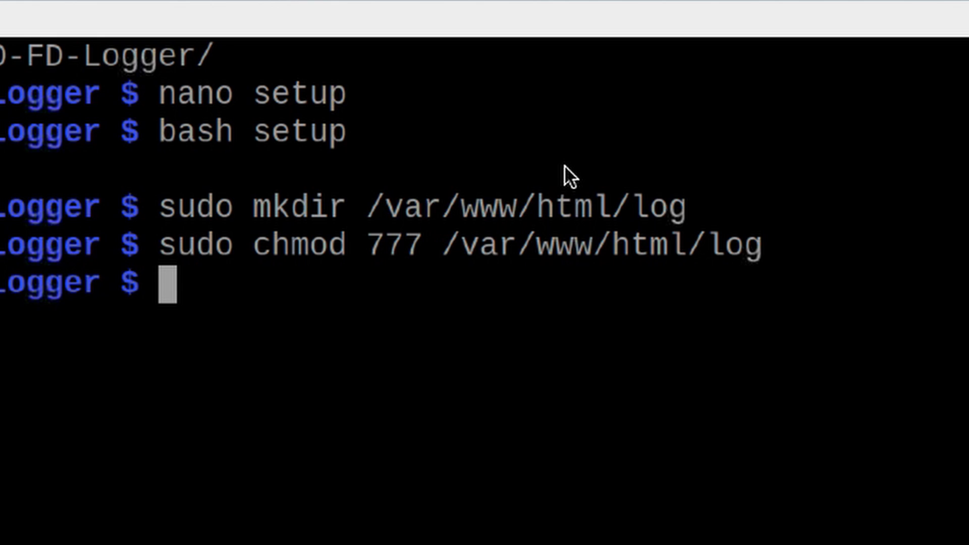
- Copy all the logger files into /var/www/html/log with sudo cp
{"action": "type", "text": "sudo "}
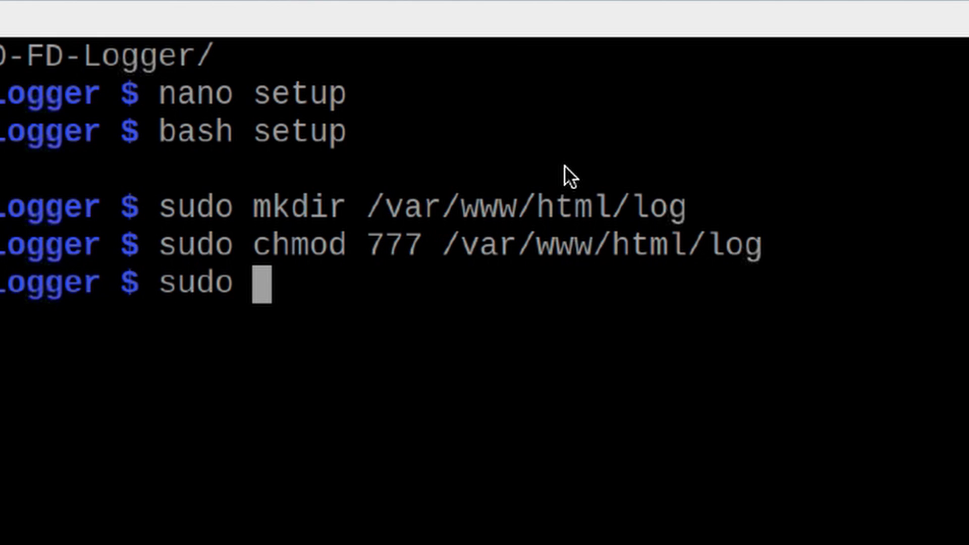
{"action": "type", "text": "cp "}
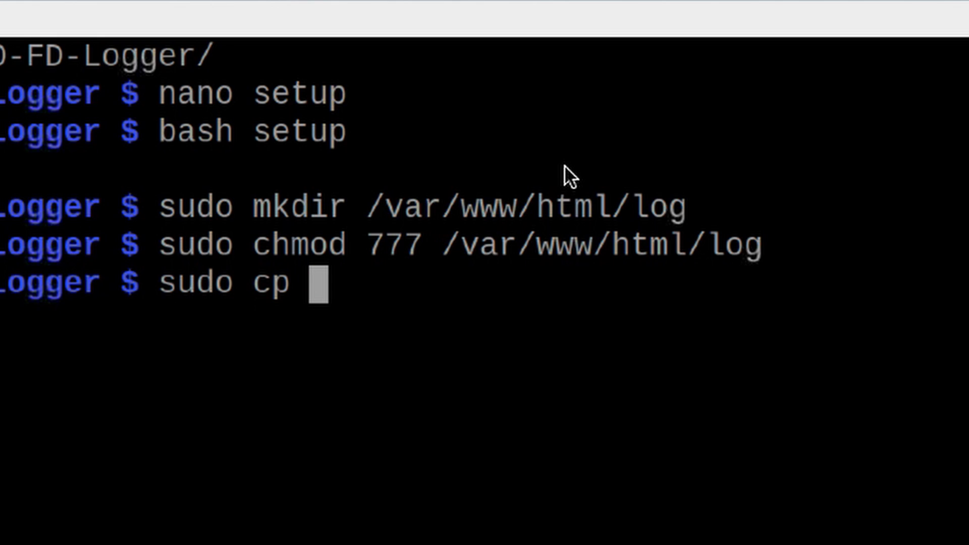
{"action": "type", "text": "*"}
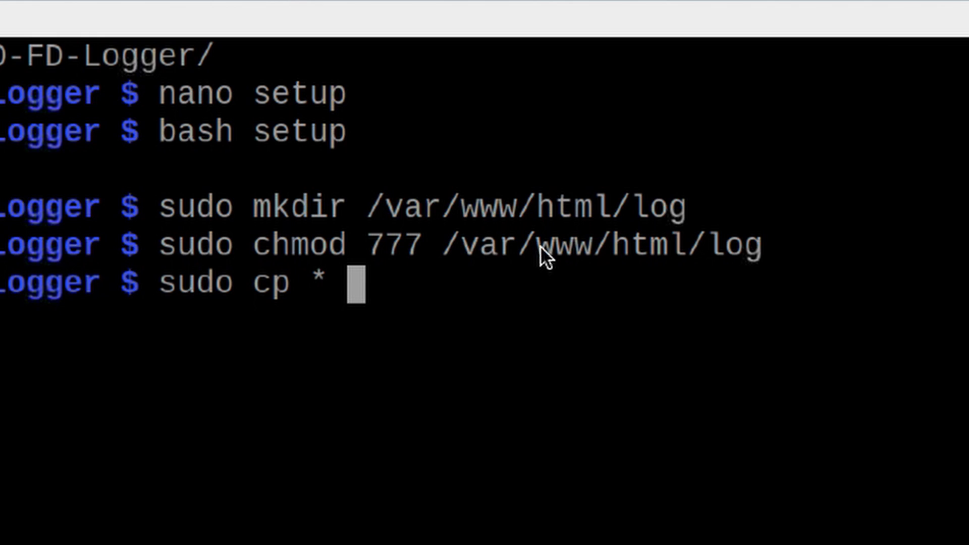
{"action": "type", "text": " /"}
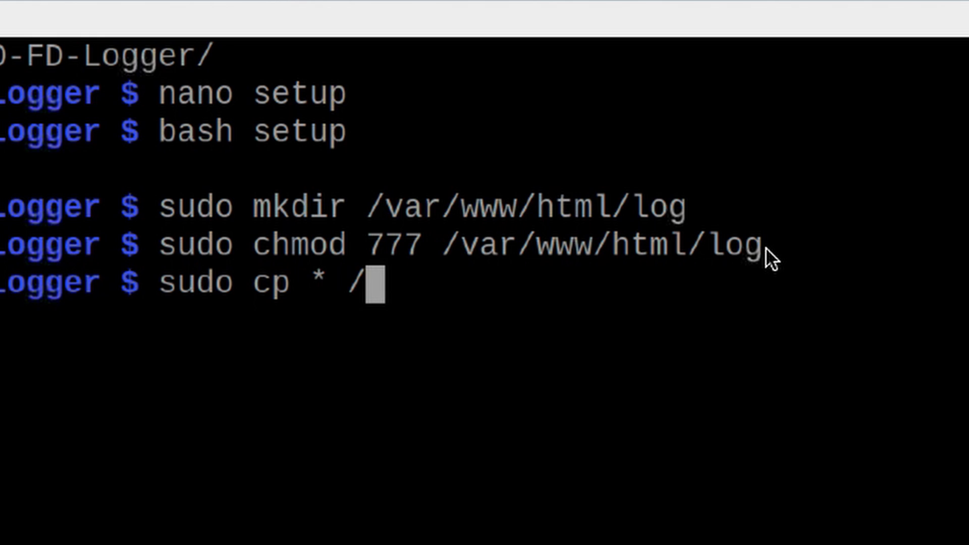
{"action": "type", "text": "var/wwww."}
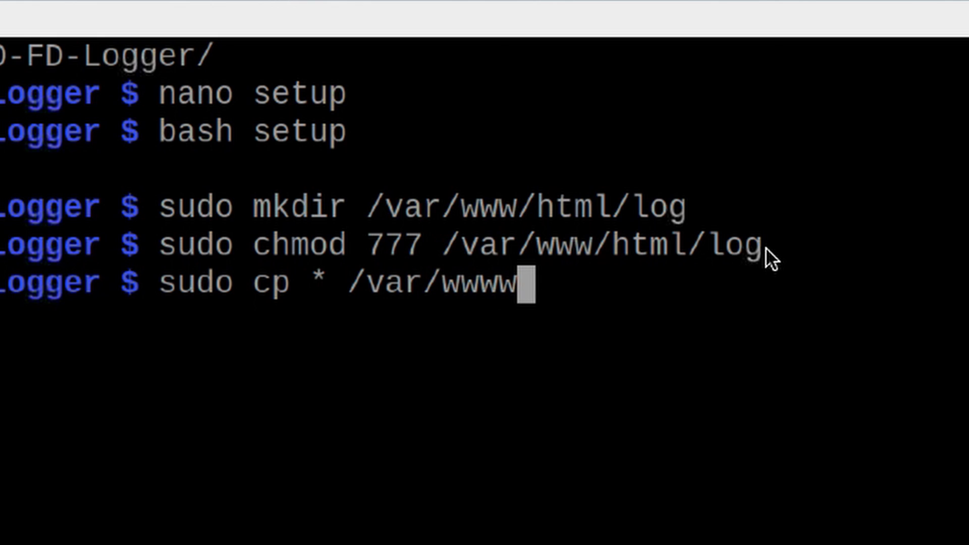
{"action": "key", "text": "BackSpace"}
{"action": "key", "text": "BackSpace"}
{"action": "type", "text": "/"}
{"action": "type", "text": "html/l"}
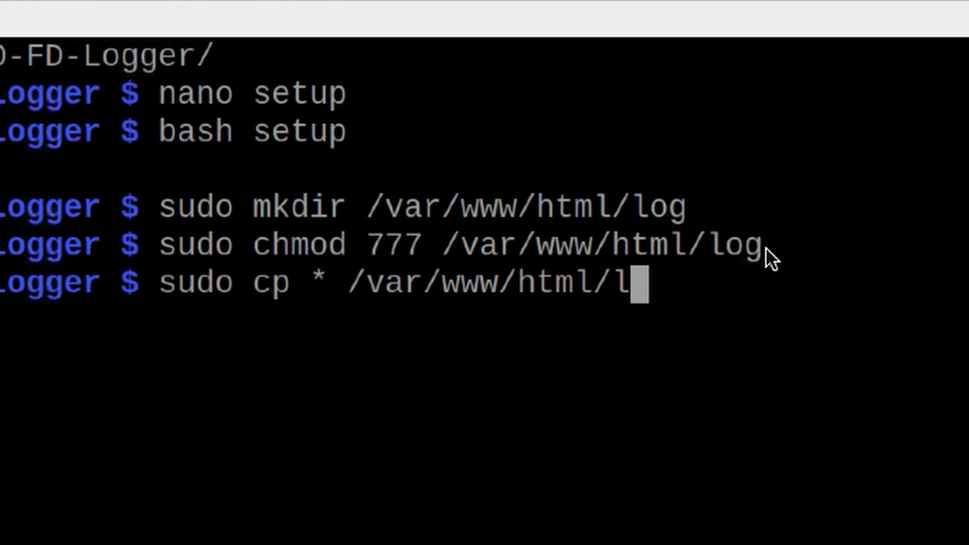
{"action": "type", "text": "og/"}
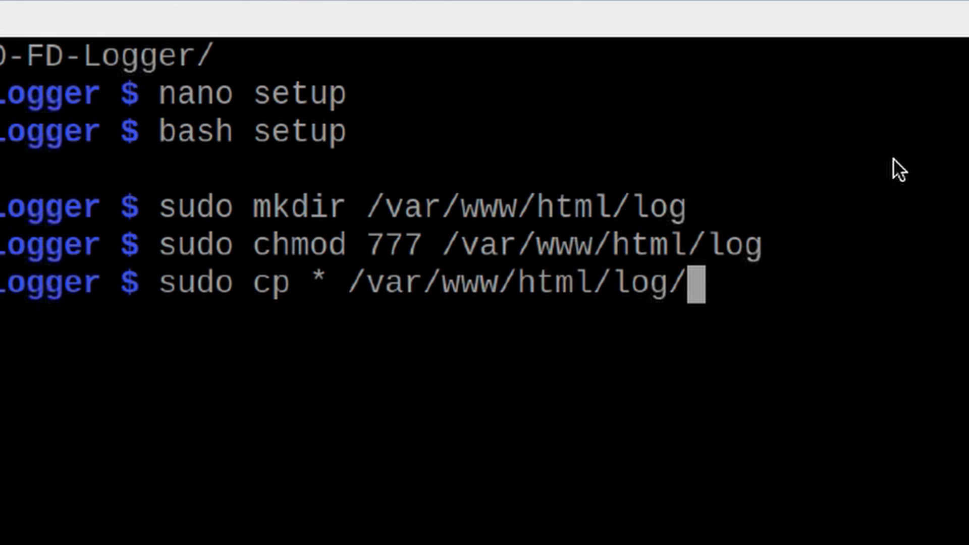
{"action": "key", "text": "Return"}
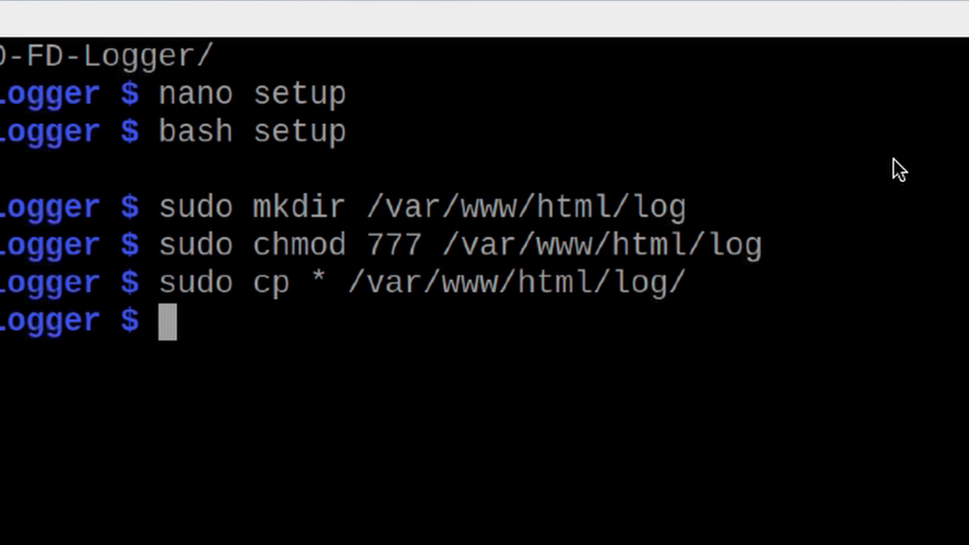
- Enter the sudo nano command for /var/www/html/log/constants.php, Tab-completing the file name
{"action": "type", "text": "su"}
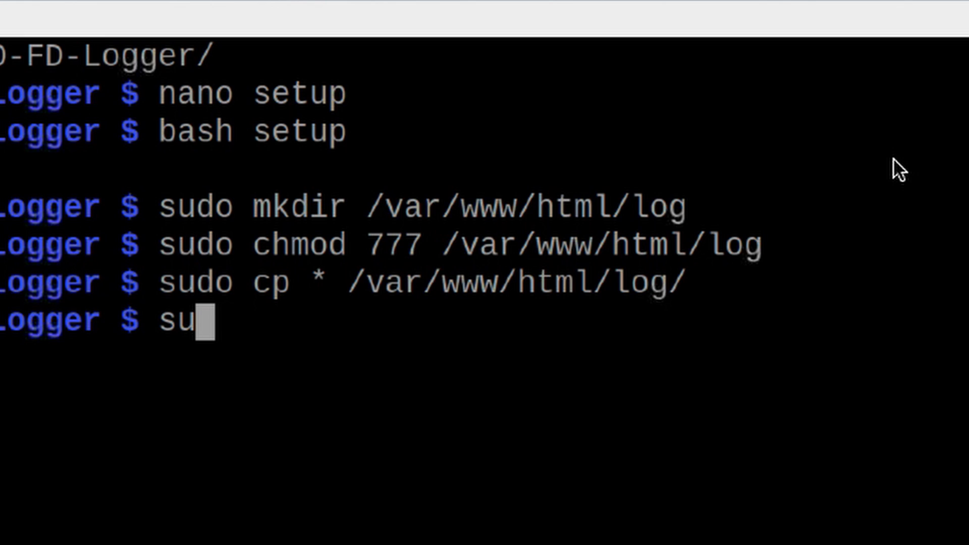
{"action": "type", "text": "do nano /var./"}
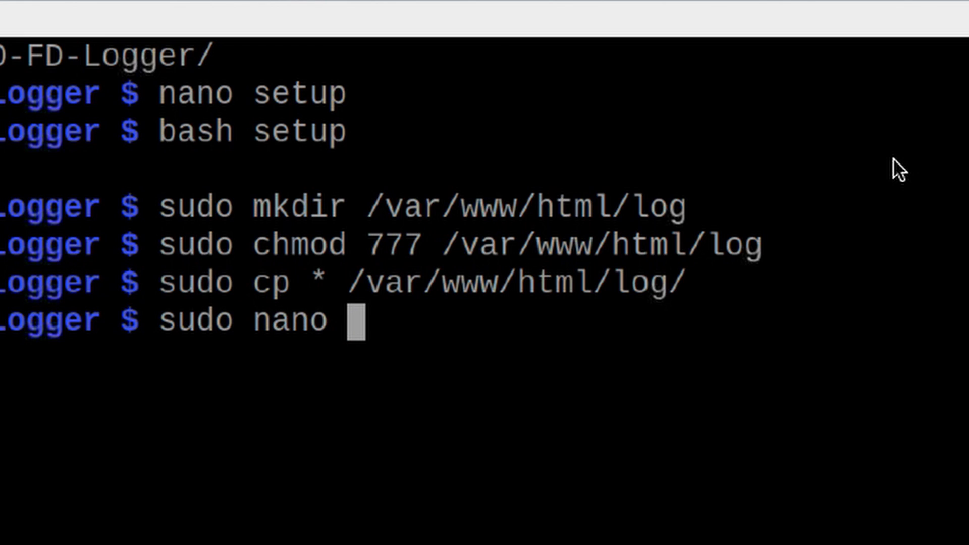
{"action": "key", "text": "BackSpace"}
{"action": "key", "text": "BackSpace"}
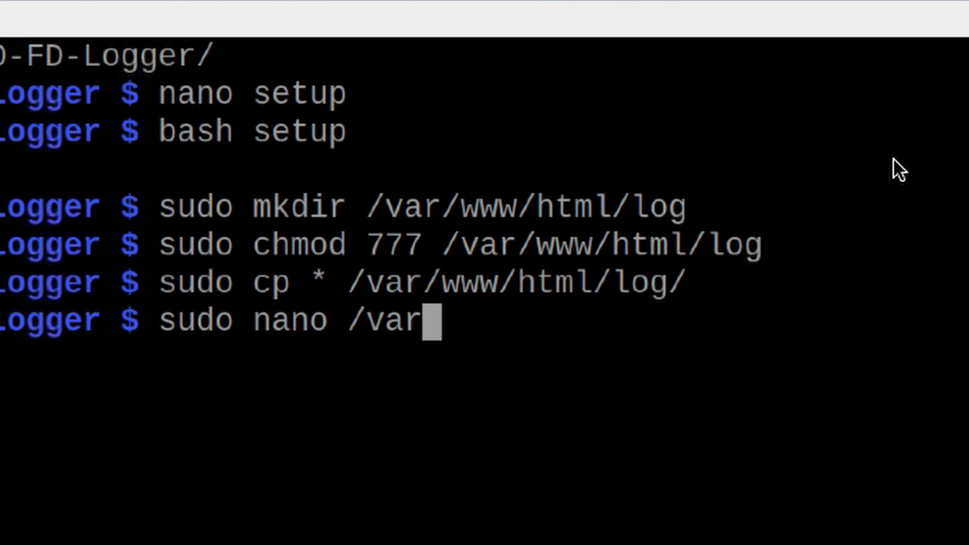
{"action": "type", "text": "/wwww"}
{"action": "key", "text": "BackSpace"}
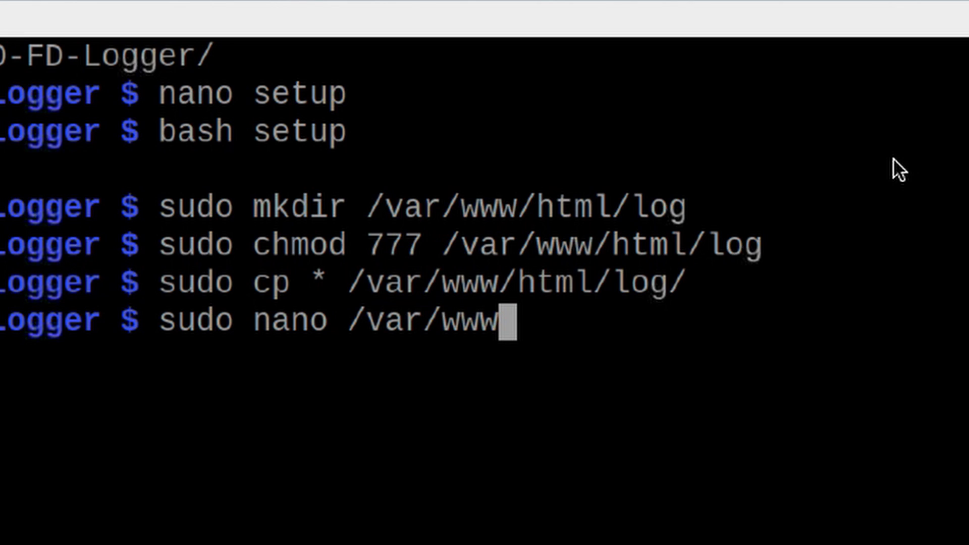
{"action": "type", "text": "/htm"}
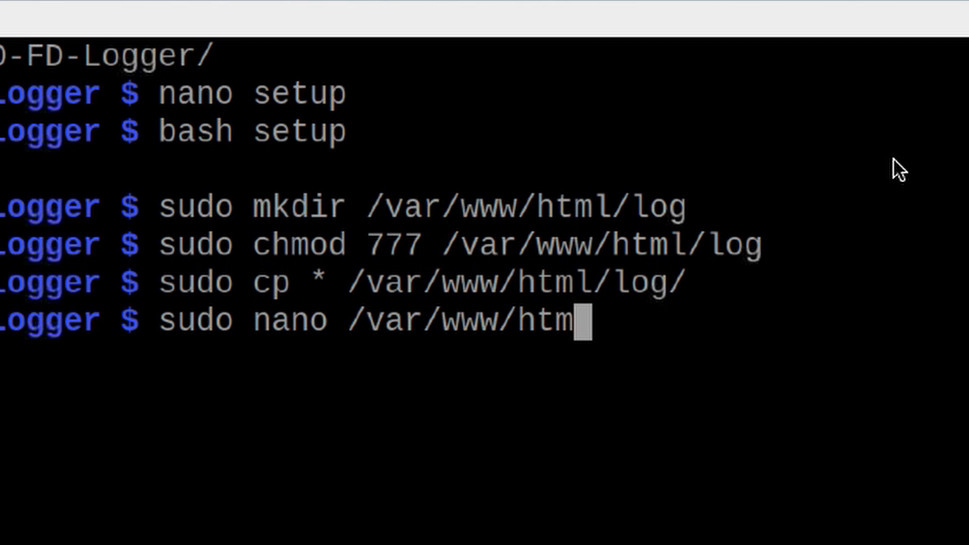
{"action": "type", "text": "l/log/"}
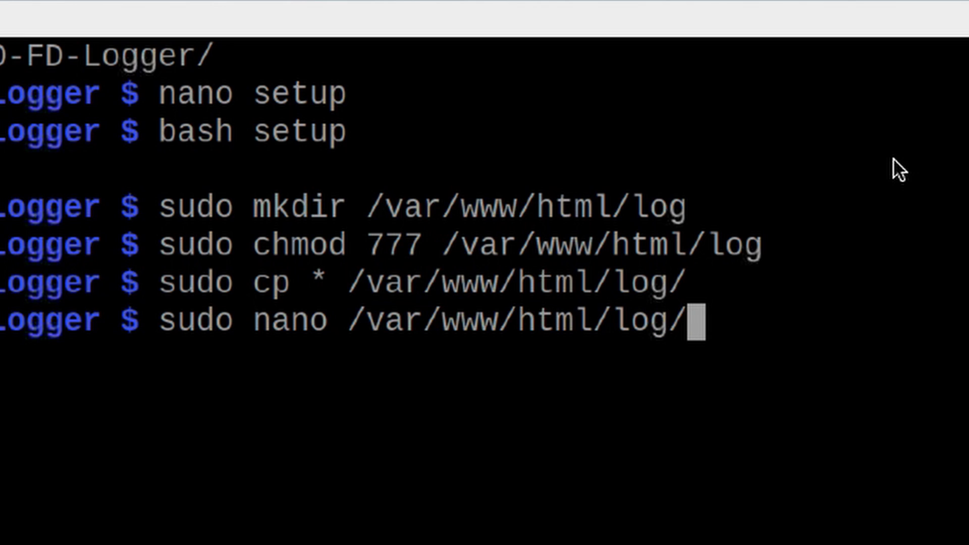
{"action": "type", "text": "con"}
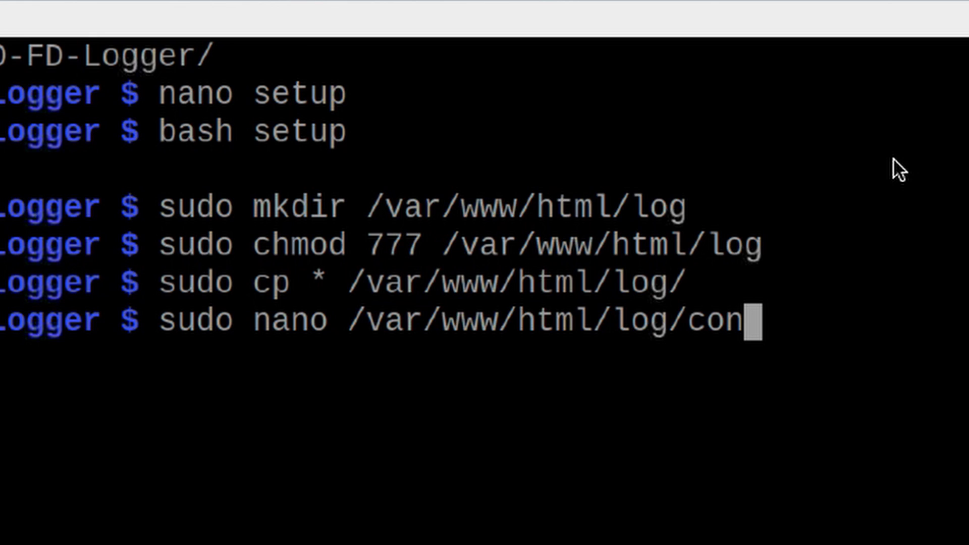
{"action": "key", "text": "Tab"}
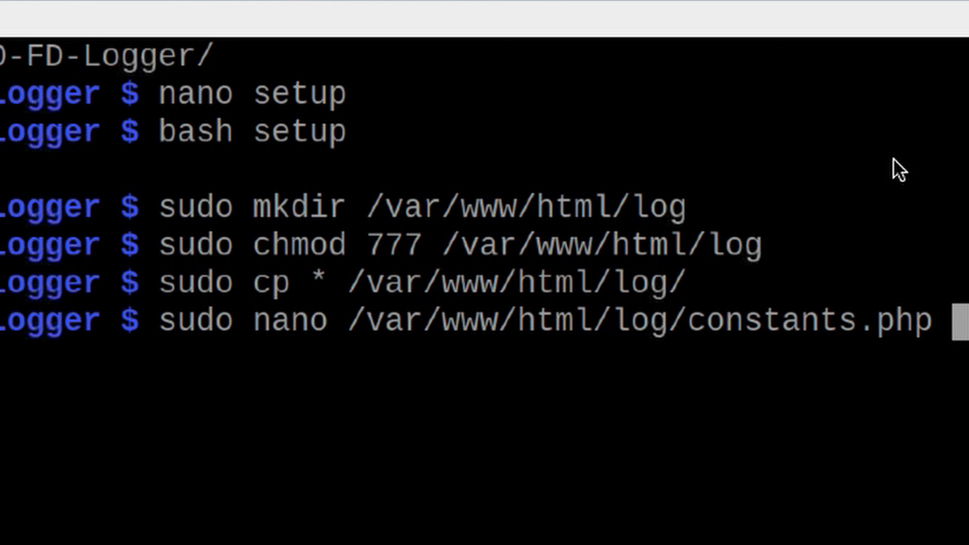
- Open constants.php and replace the DATABASEUSER placeholder with the MySQL user name
{"action": "key", "text": "Return"}
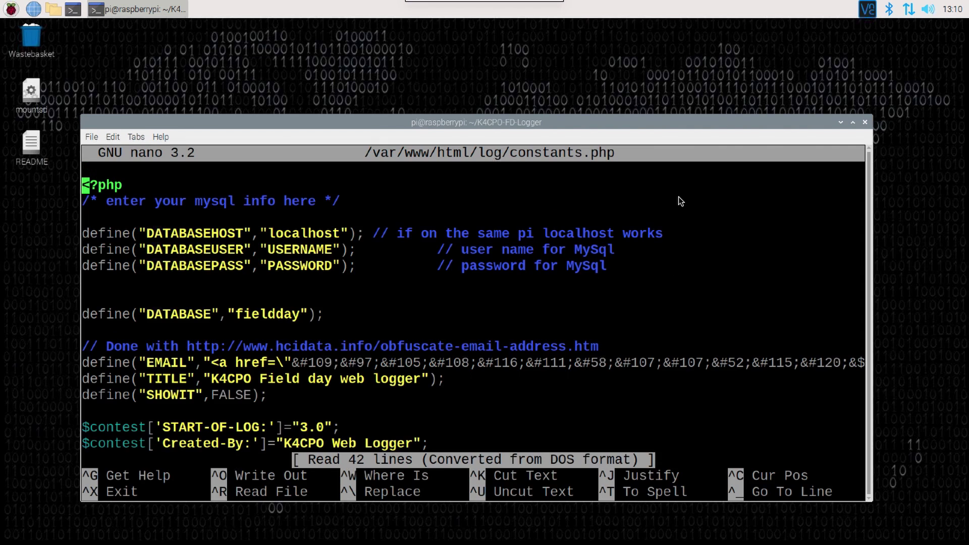
{"action": "key", "text": "Down"}
{"action": "key", "text": "Down"}
{"action": "key", "text": "Down"}
{"action": "key", "text": "Down"}
{"action": "key", "text": "Right"}
{"action": "key", "text": "Right"}
{"action": "key", "text": "Right"}
{"action": "key", "text": "Right"}
{"action": "key", "text": "Right"}
{"action": "key", "text": "Right"}
{"action": "key", "text": "Right"}
{"action": "key", "text": "Right"}
{"action": "key", "text": "Right"}
{"action": "key", "text": "Right"}
{"action": "key", "text": "Right"}
{"action": "key", "text": "Right"}
{"action": "key", "text": "Right"}
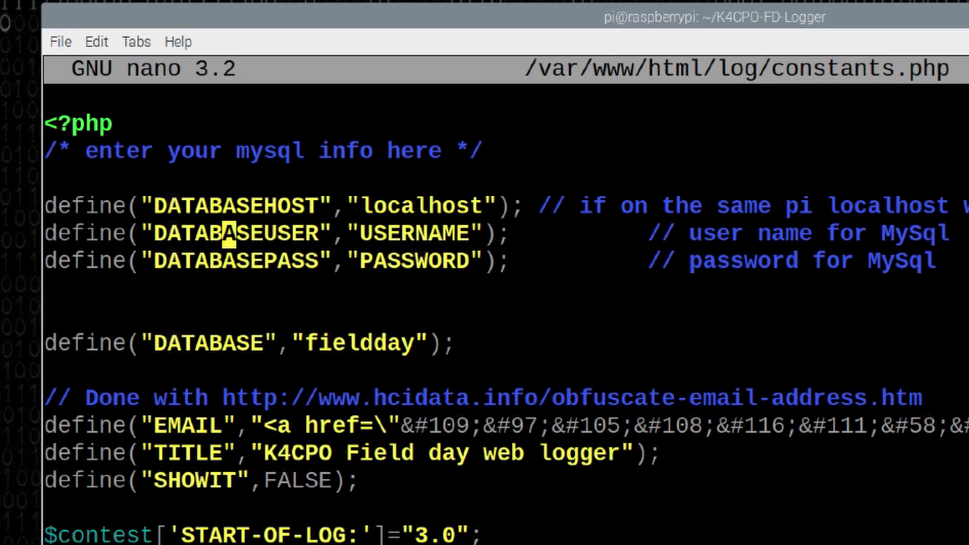
{"action": "key", "text": "Right"}
{"action": "key", "text": "Right"}
{"action": "key", "text": "Right"}
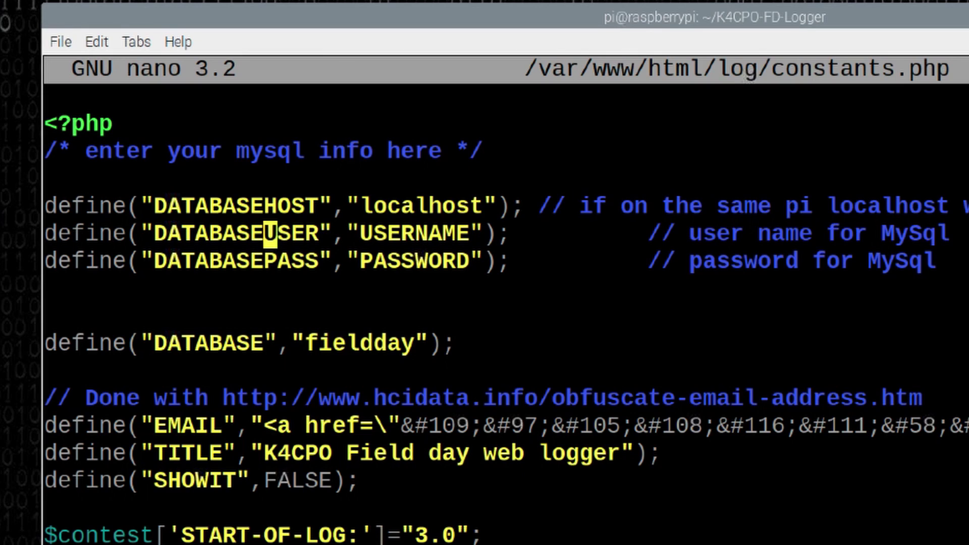
{"action": "key", "text": "Down"}
{"action": "key", "text": "Up"}
{"action": "key", "text": "Right"}
{"action": "key", "text": "Right"}
{"action": "key", "text": "Right"}
{"action": "key", "text": "Right"}
{"action": "key", "text": "Right"}
{"action": "key", "text": "Right"}
{"action": "key", "text": "Right"}
{"action": "key", "text": "Right"}
{"action": "key", "text": "Right"}
{"action": "key", "text": "Right"}
{"action": "key", "text": "Right"}
{"action": "key", "text": "Right"}
{"action": "key", "text": "Right"}
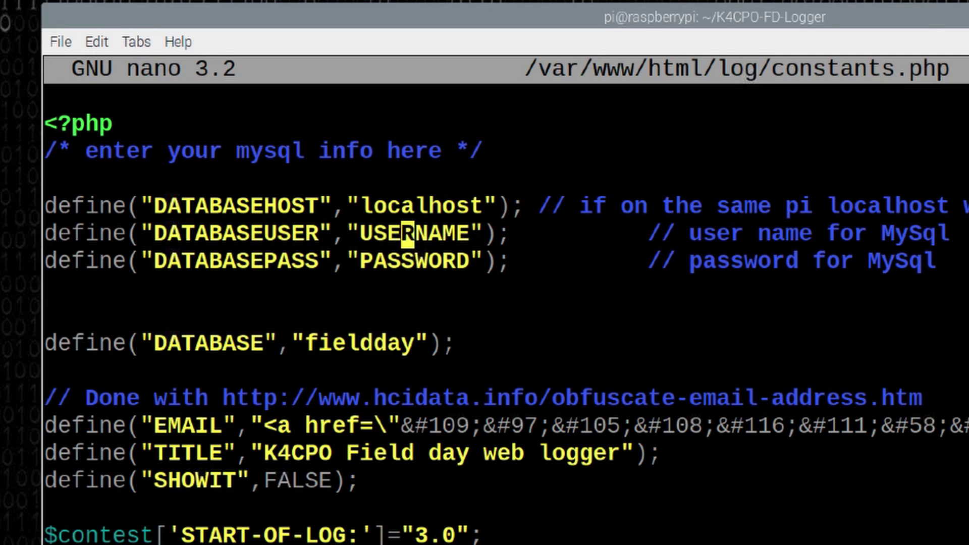
{"action": "key", "text": "Right"}
{"action": "key", "text": "Right"}
{"action": "key", "text": "BackSpace"}
{"action": "key", "text": "BackSpace"}
{"action": "key", "text": "BackSpace"}
{"action": "key", "text": "BackSpace"}
{"action": "key", "text": "BackSpace"}
{"action": "key", "text": "BackSpace"}
{"action": "key", "text": "BackSpace"}
{"action": "key", "text": "BackSpace"}
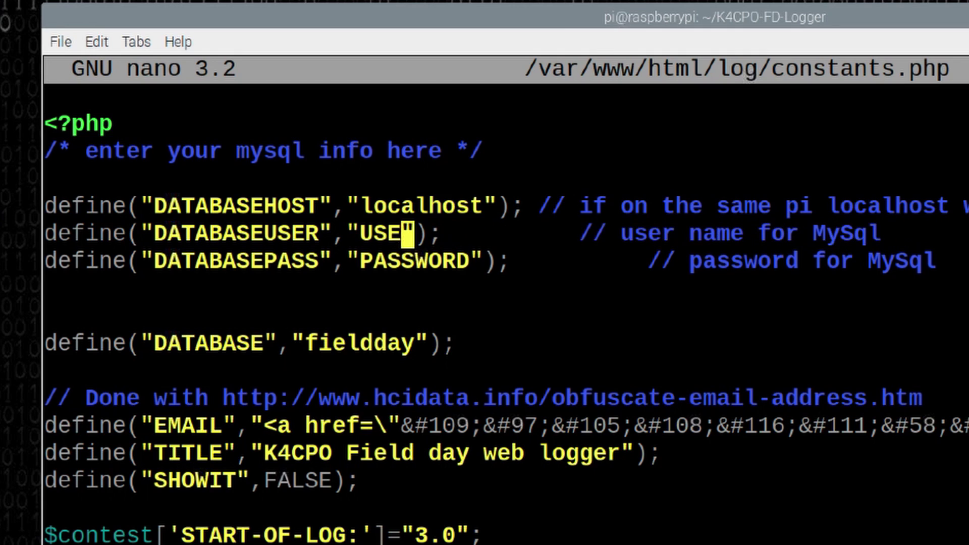
{"action": "type", "text": "km4ack"}
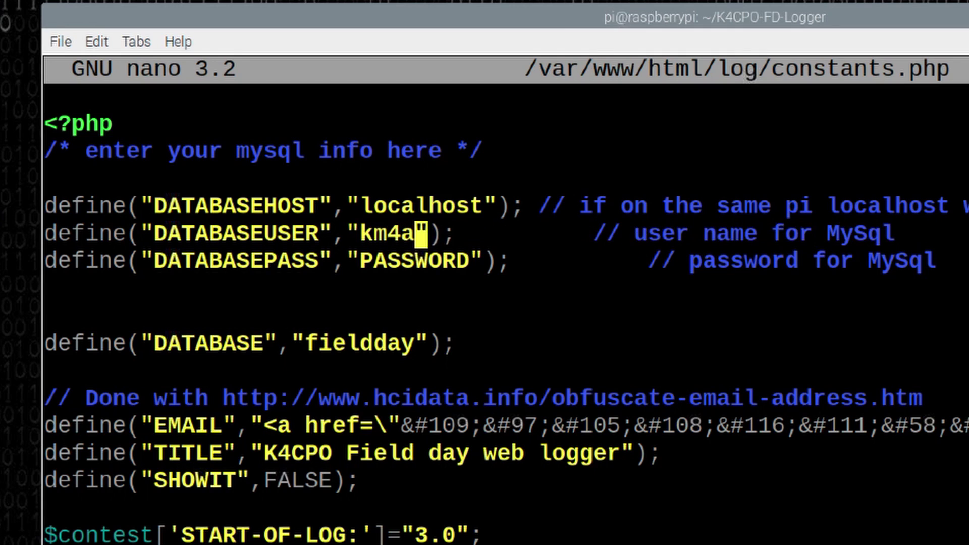
- Replace the PASSWORD placeholder with the MySQL password and save constants.php
{"action": "key", "text": "Down"}
{"action": "key", "text": "Right"}
{"action": "key", "text": "Right"}
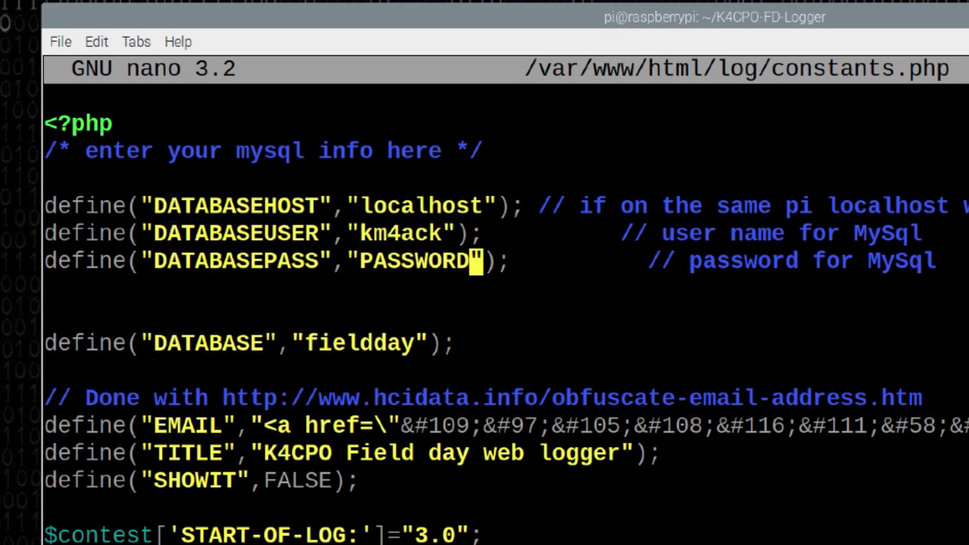
{"action": "key", "text": "BackSpace"}
{"action": "key", "text": "BackSpace"}
{"action": "key", "text": "BackSpace"}
{"action": "key", "text": "BackSpace"}
{"action": "key", "text": "BackSpace"}
{"action": "key", "text": "BackSpace"}
{"action": "key", "text": "BackSpace"}
{"action": "key", "text": "BackSpace"}
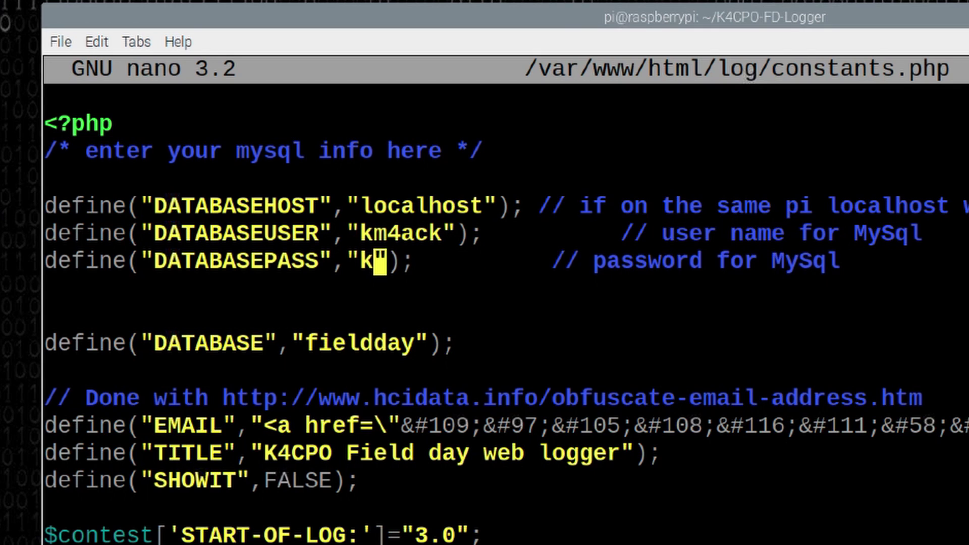
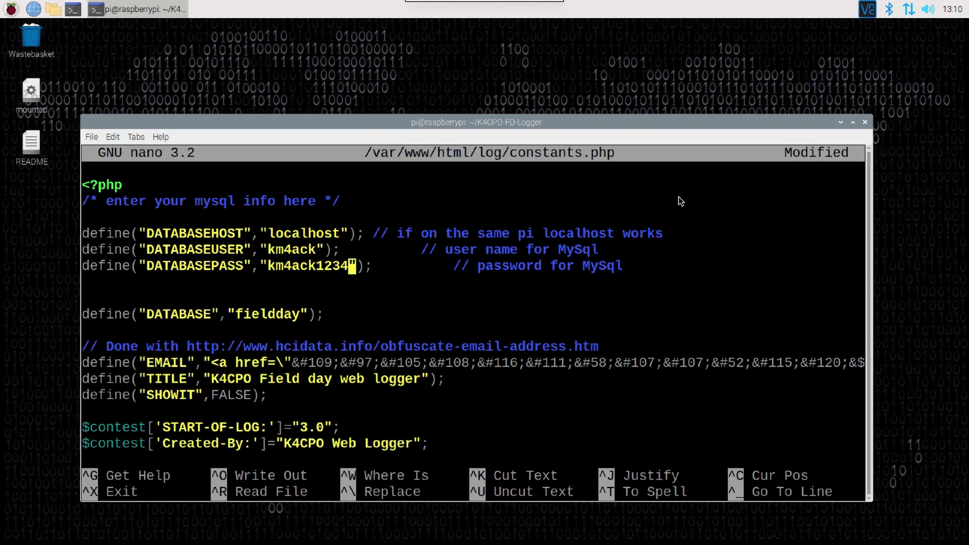
{"action": "key", "text": "ctrl+x"}
{"action": "key", "text": "y"}
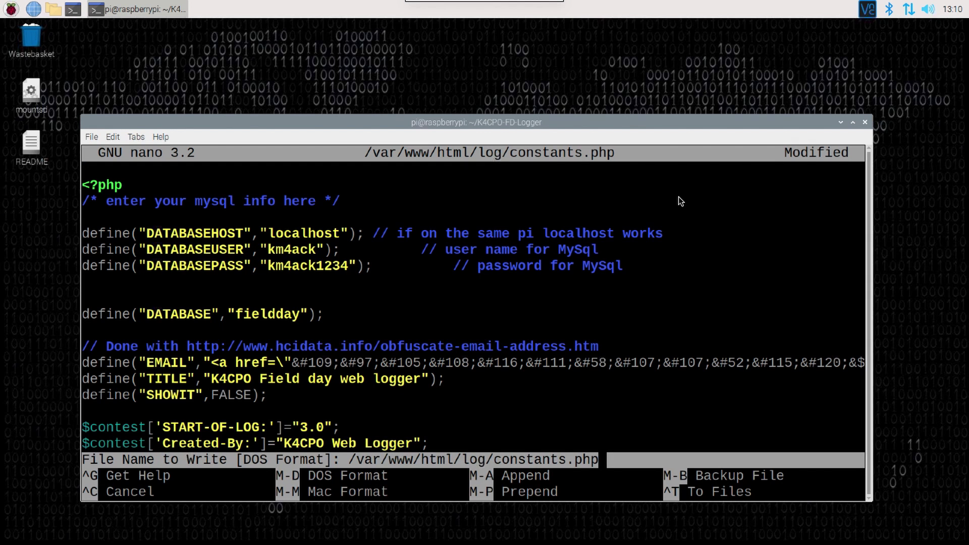
{"action": "key", "text": "Return"}
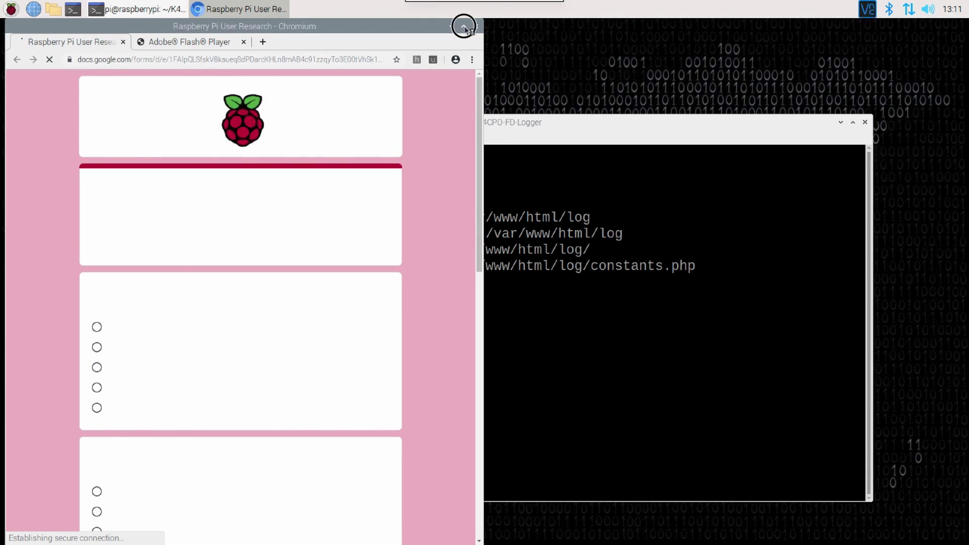
- Maximize Chromium, close the Flash tab and load 127.0.0.1/log?setup
{"action": "left_click", "coordinate": [463, 25]}
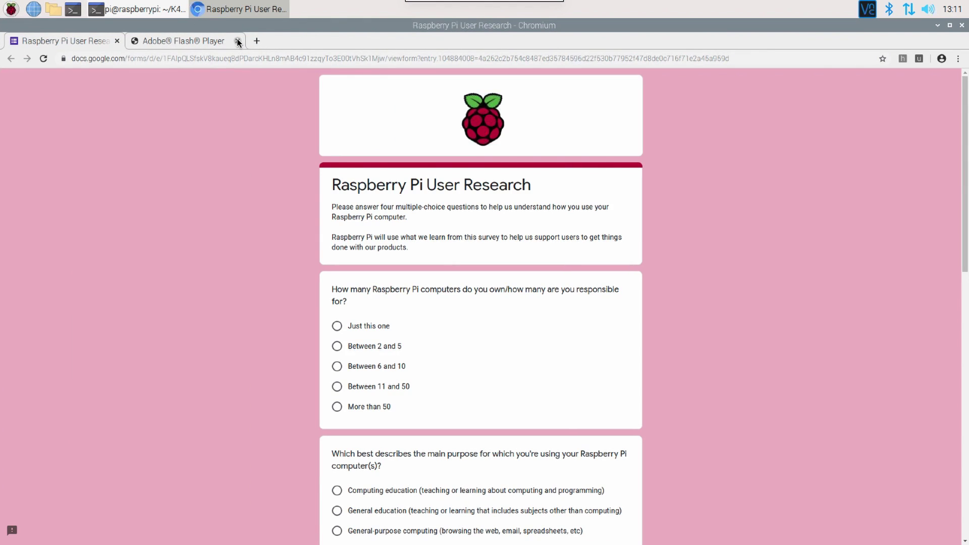
{"action": "left_click", "coordinate": [237, 41]}
{"action": "left_click", "coordinate": [192, 56]}
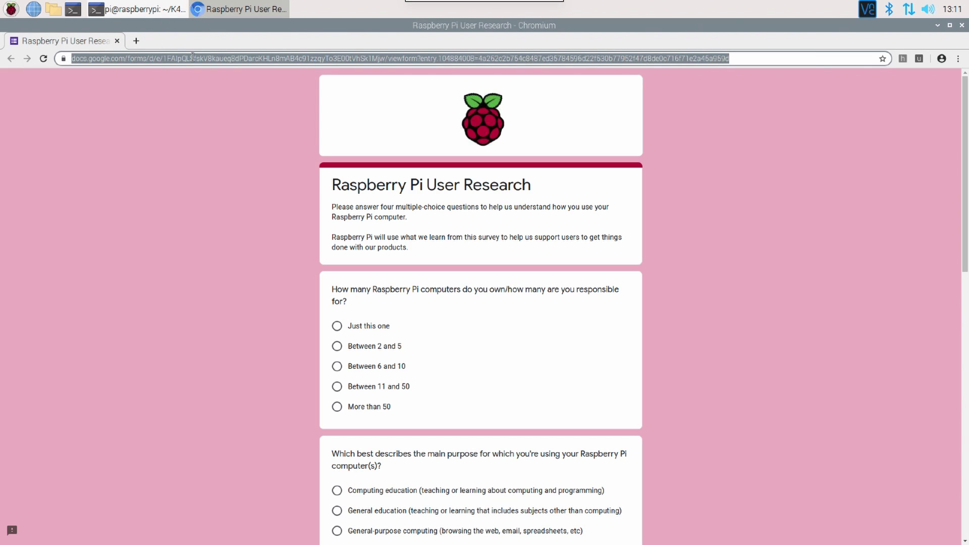
{"action": "type", "text": "127"}
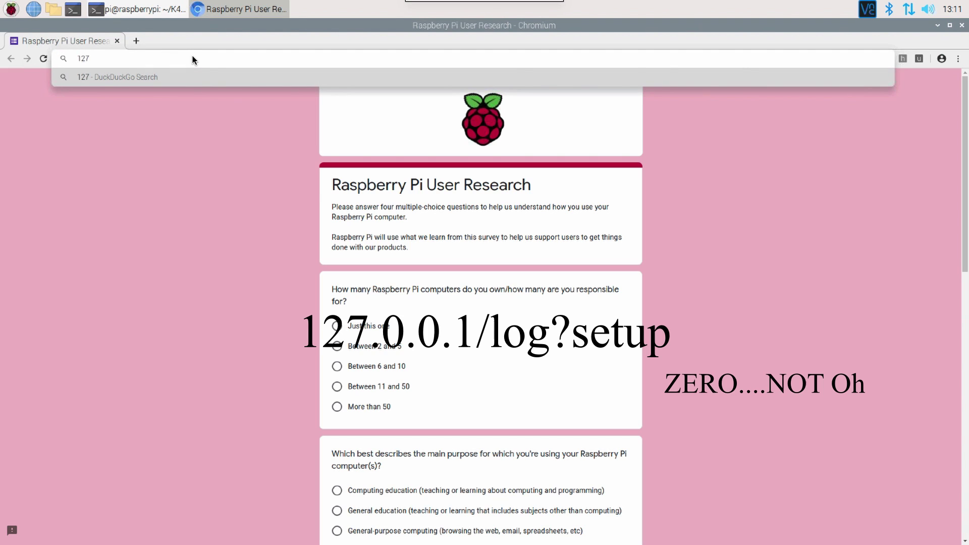
{"action": "type", "text": ".0.0.1/"}
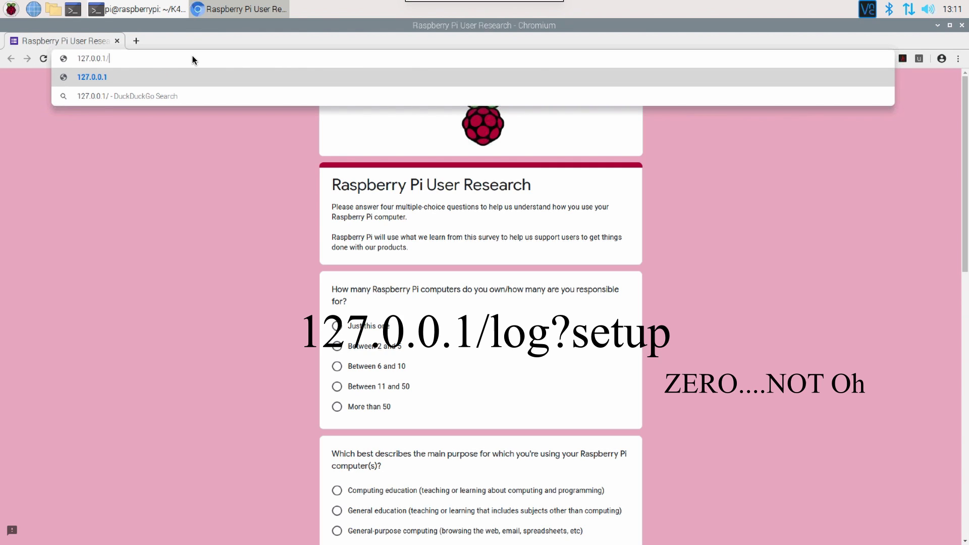
{"action": "type", "text": "log"}
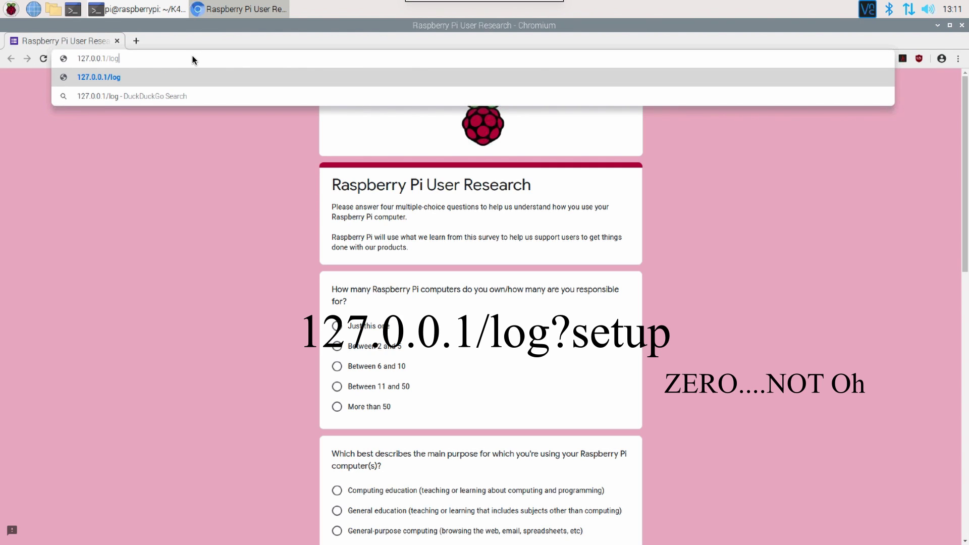
{"action": "type", "text": "?setup"}
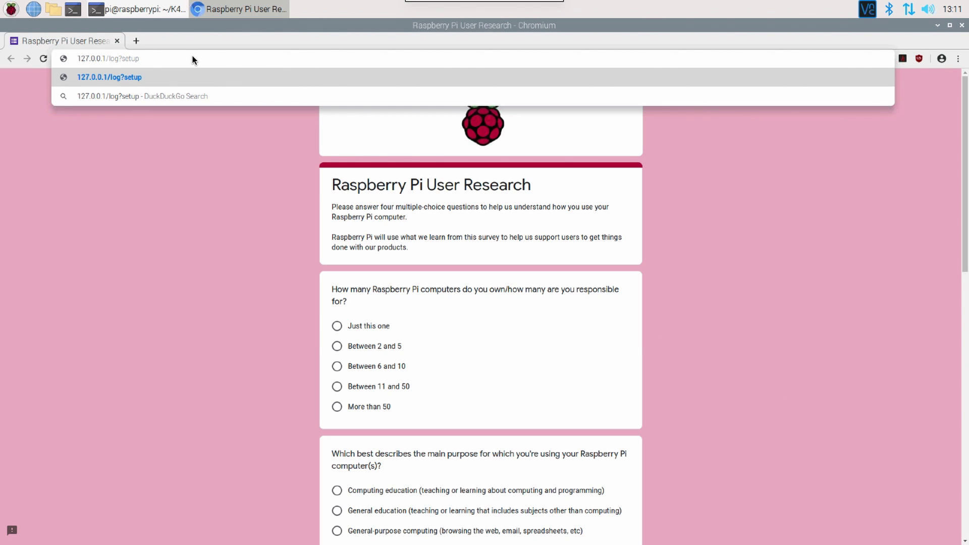
{"action": "key", "text": "Return"}
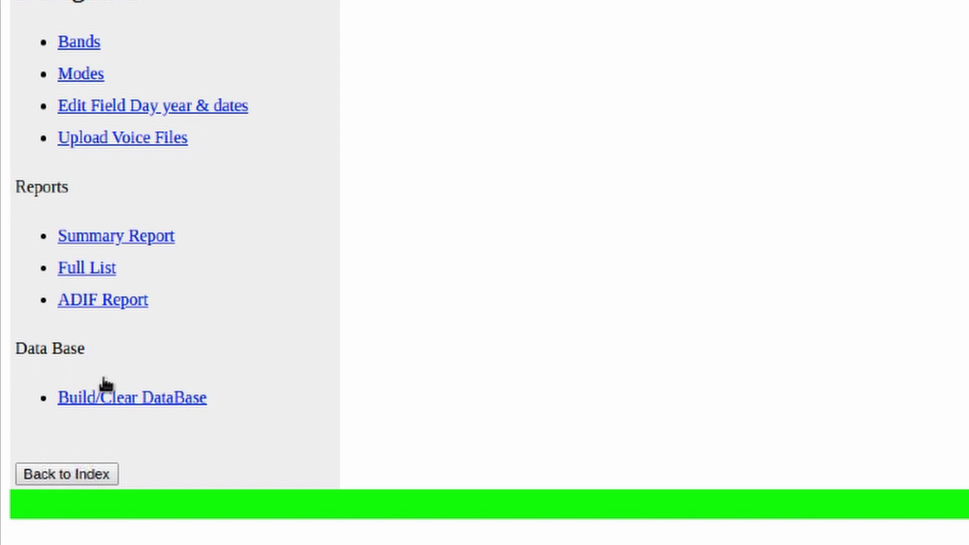
- Use the Build/Clear DataBase link in the sidebar's Data Base section
{"action": "left_click", "coordinate": [162, 403]}
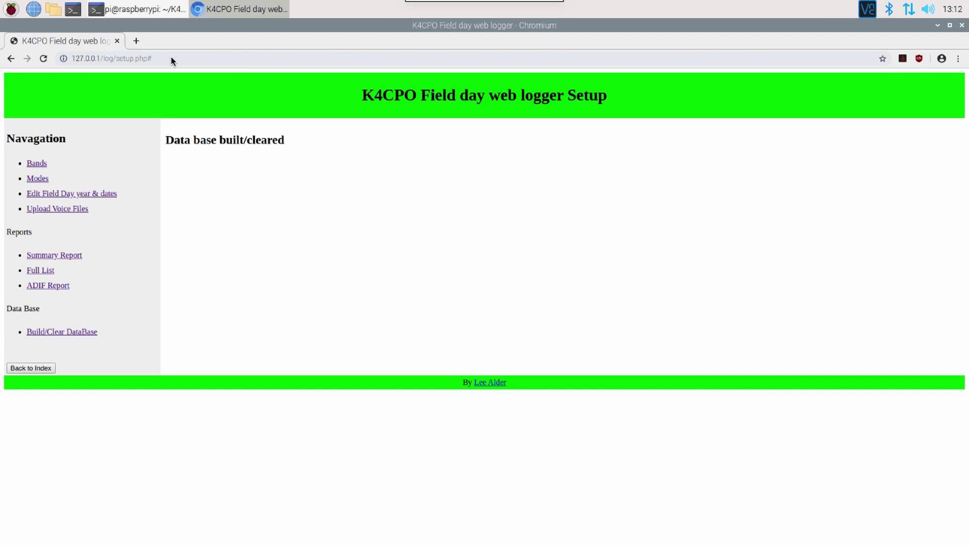
- Change the address from setup.php to 127.0.0.1/log/ and load the entry page
{"action": "left_click", "coordinate": [172, 60]}
{"action": "left_click", "coordinate": [172, 61]}
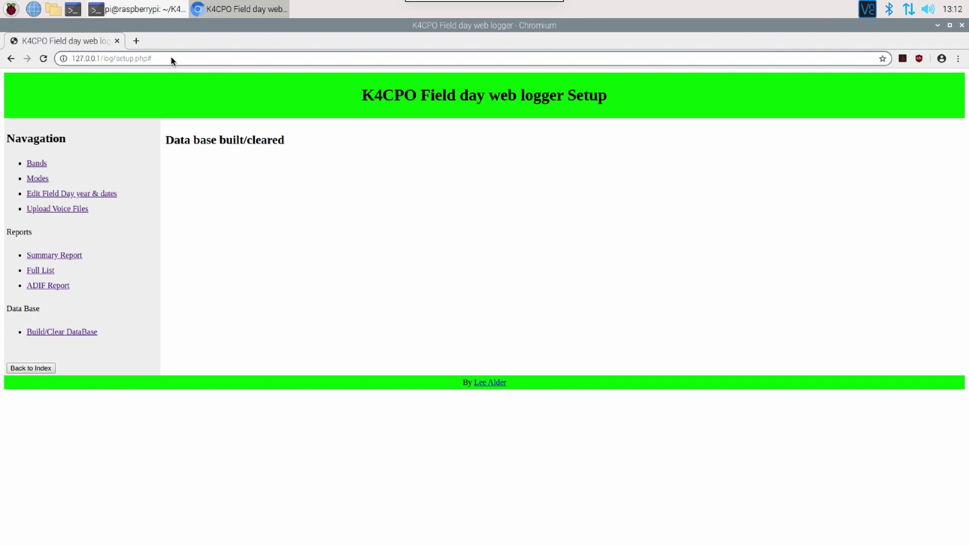
{"action": "key", "text": "BackSpace"}
{"action": "key", "text": "BackSpace"}
{"action": "key", "text": "BackSpace"}
{"action": "key", "text": "BackSpace"}
{"action": "key", "text": "BackSpace"}
{"action": "key", "text": "BackSpace"}
{"action": "key", "text": "BackSpace"}
{"action": "key", "text": "BackSpace"}
{"action": "key", "text": "BackSpace"}
{"action": "key", "text": "BackSpace"}
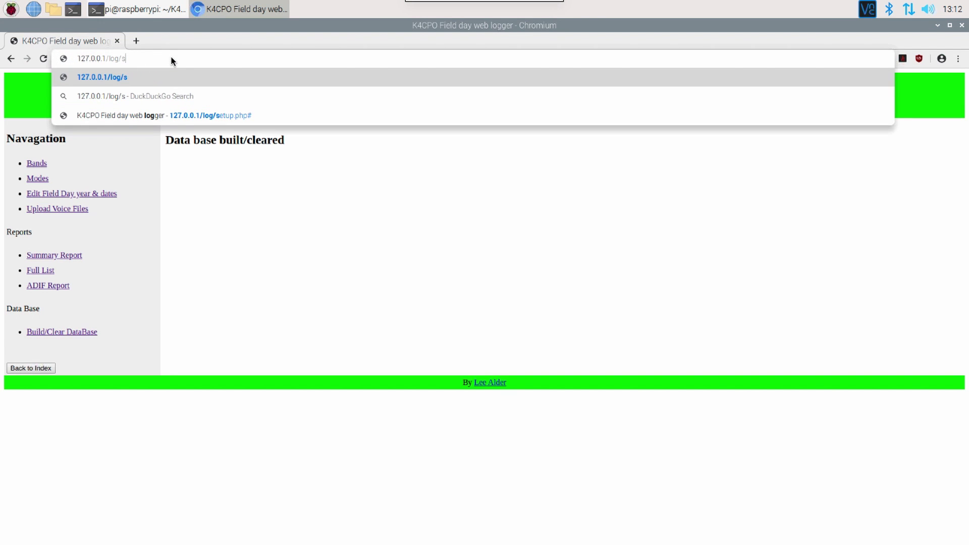
{"action": "key", "text": "BackSpace"}
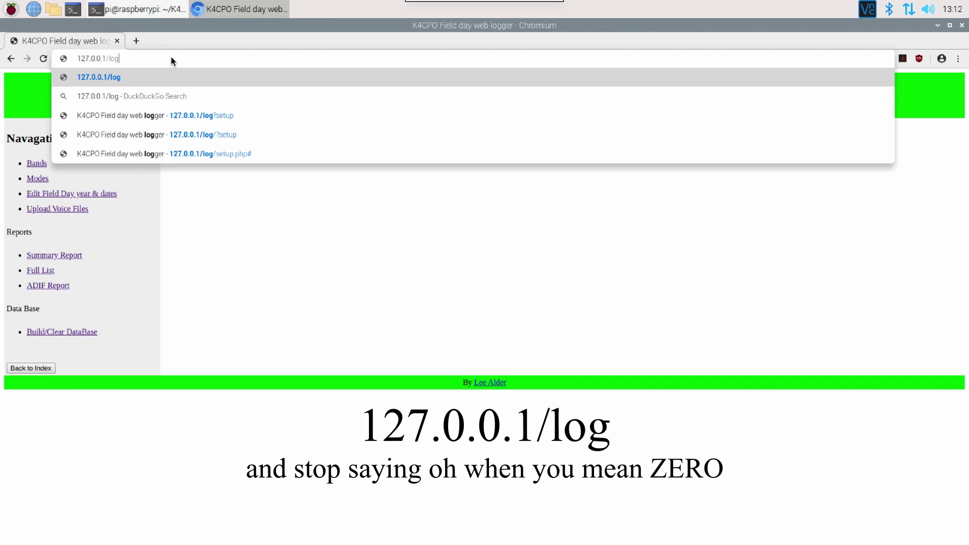
{"action": "type", "text": "/"}
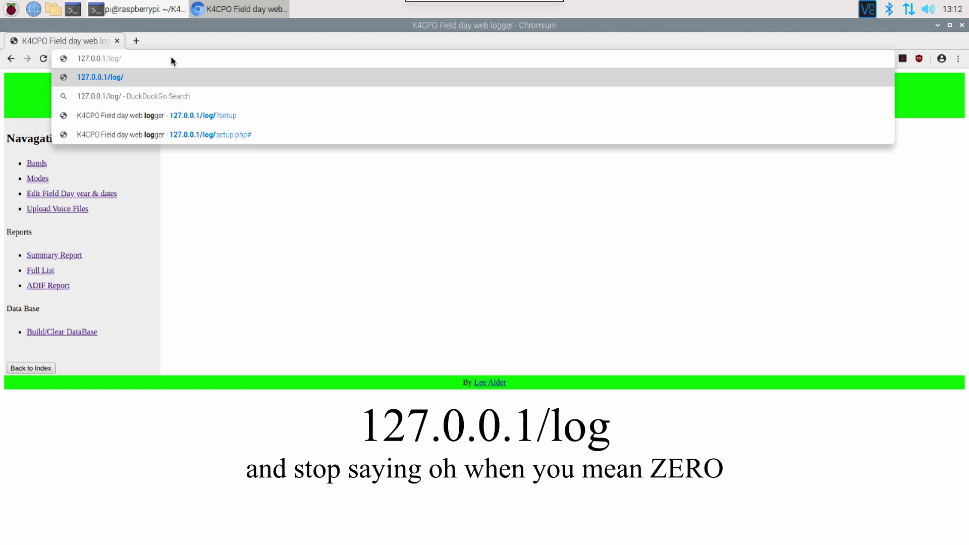
{"action": "key", "text": "Return"}
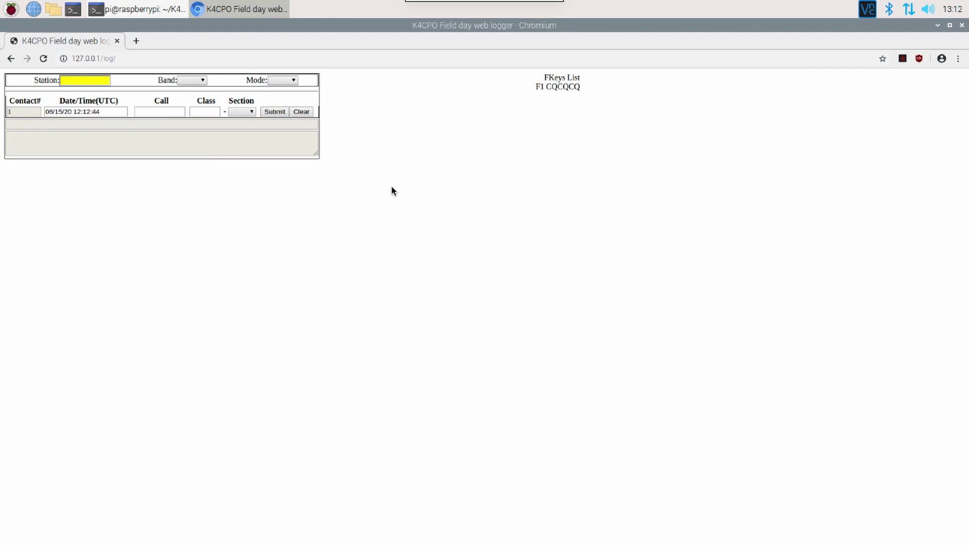
- Zoom the logger's contact entry page in Chromium to 200%
{"action": "key", "text": "ctrl+plus"}
{"action": "key", "text": "ctrl+plus"}
{"action": "key", "text": "ctrl+plus"}
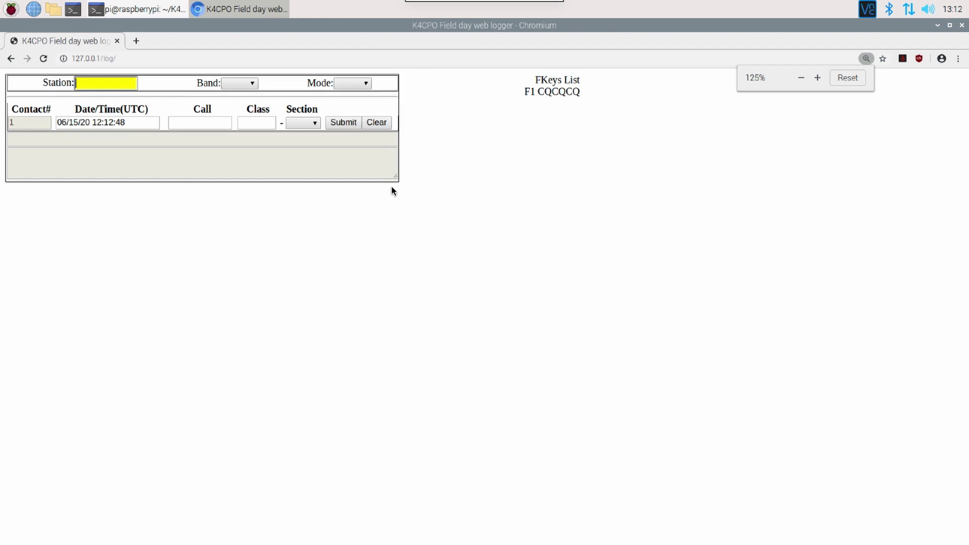
{"action": "key", "text": "ctrl+plus"}
{"action": "key", "text": "ctrl+plus"}
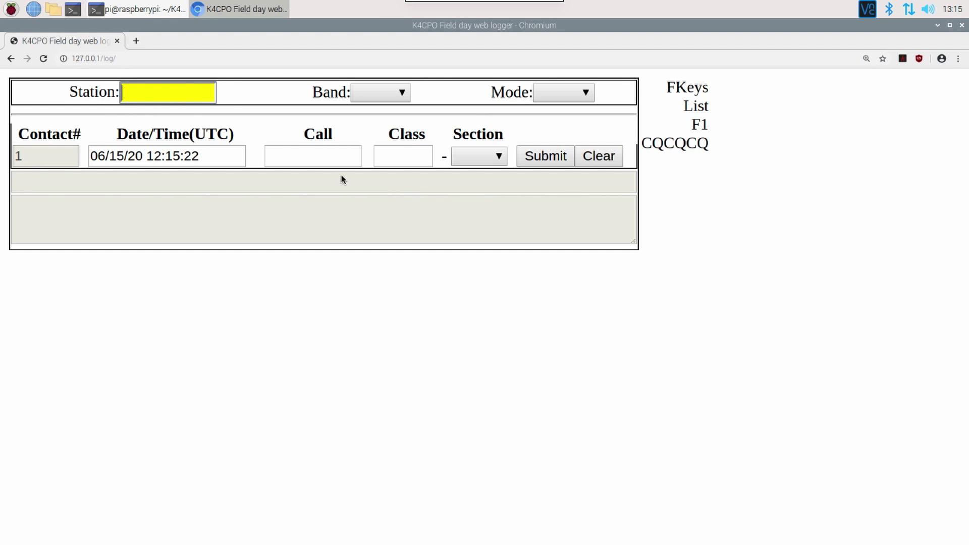
- Run hostname -I in the terminal and copy the printed address 10.4.36.194
{"action": "left_click", "coordinate": [138, 10]}
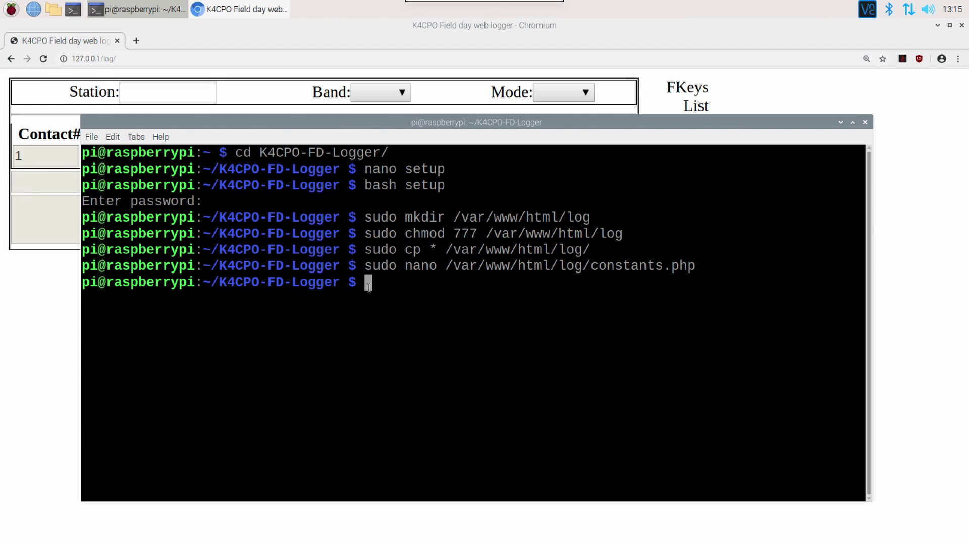
{"action": "type", "text": "hostnam"}
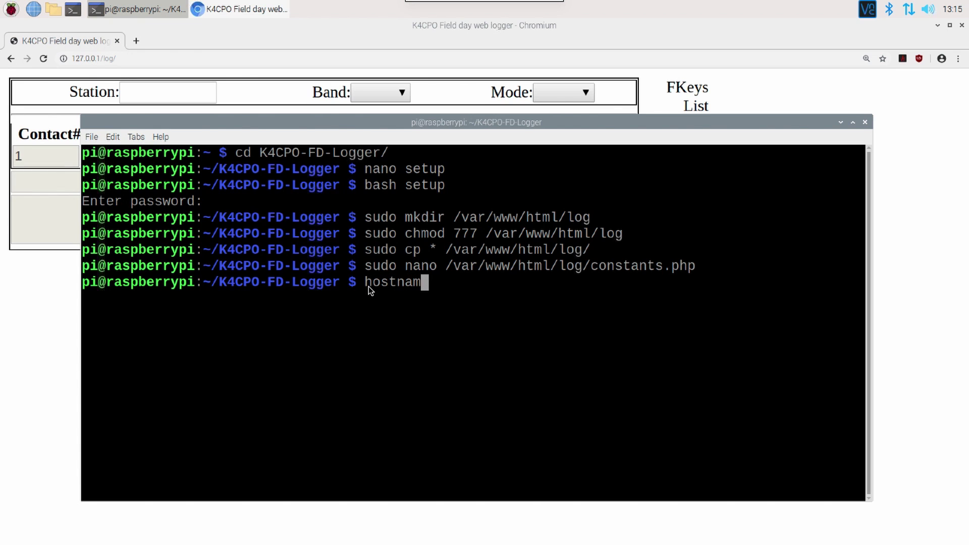
{"action": "type", "text": "e"}
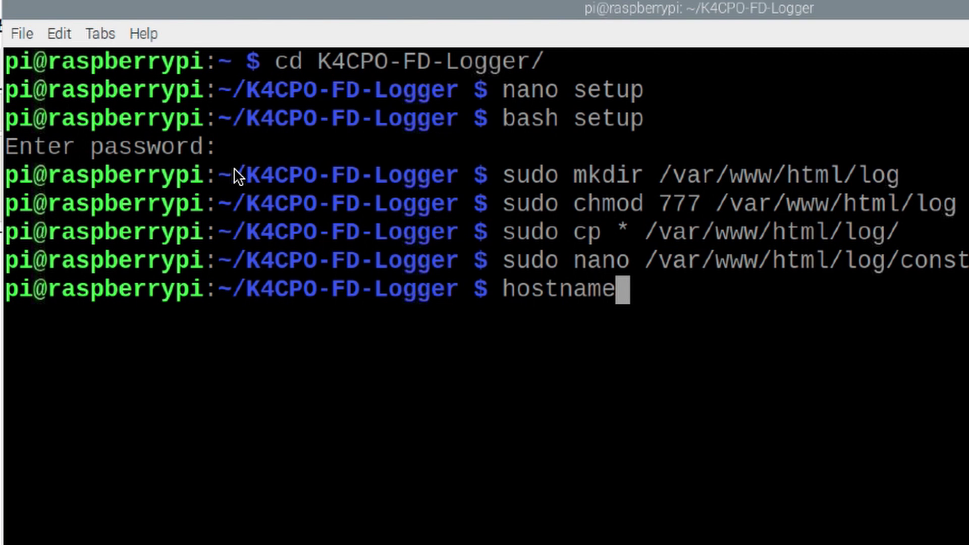
{"action": "type", "text": " -I"}
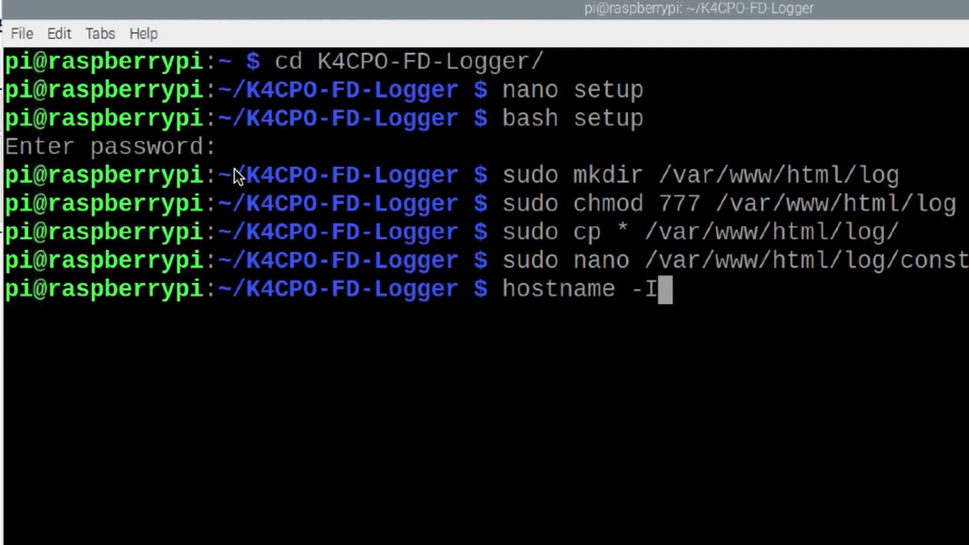
{"action": "key", "text": "Return"}
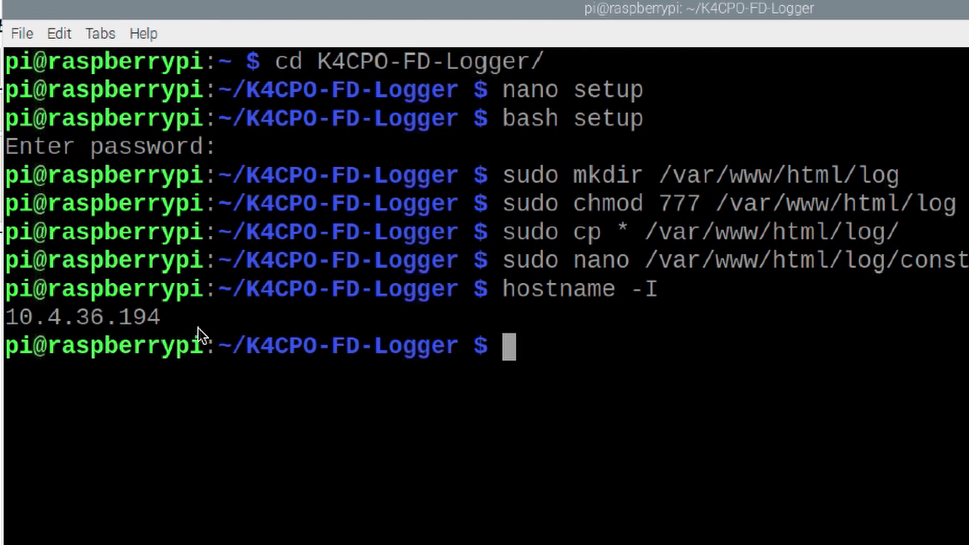
{"action": "left_click_drag", "start_coordinate": [169, 320], "coordinate": [12, 323]}
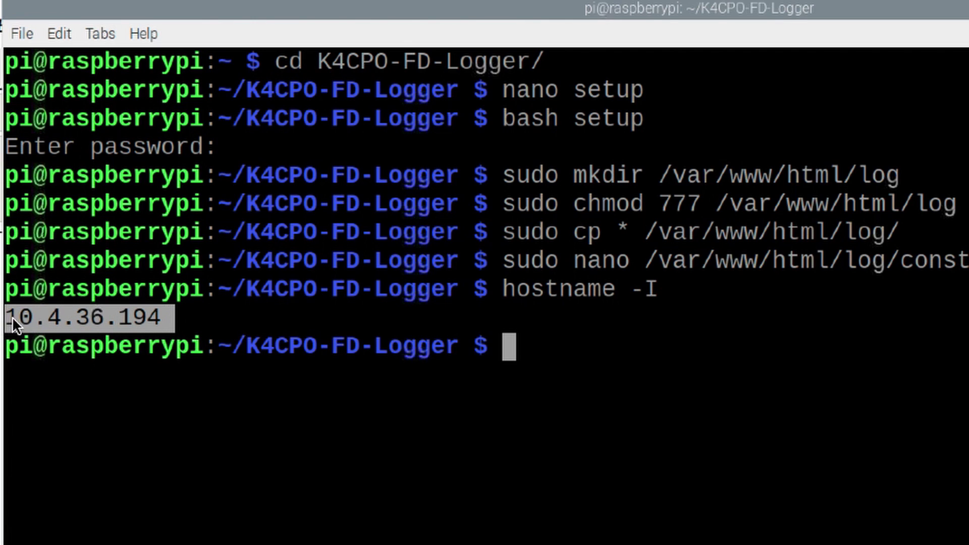
{"action": "right_click", "coordinate": [38, 319]}
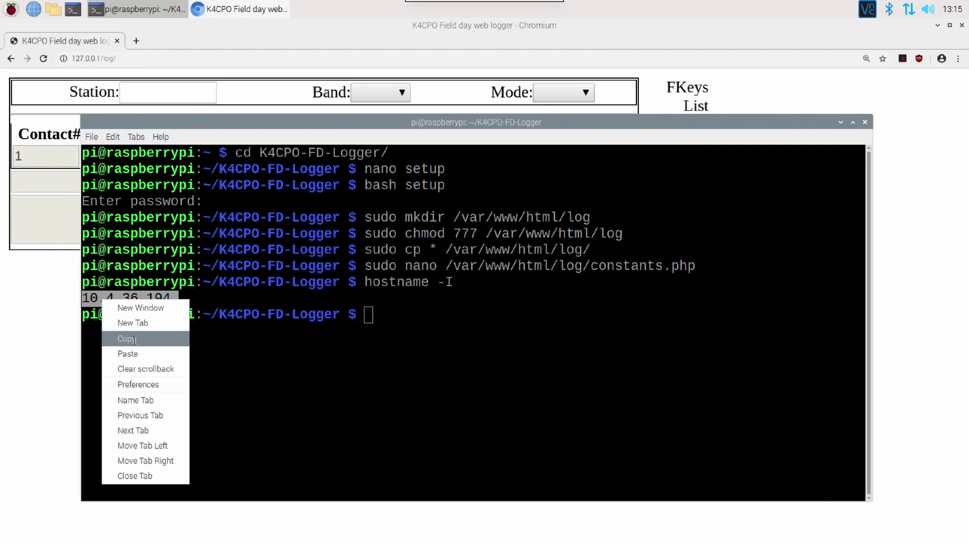
{"action": "left_click", "coordinate": [135, 339]}
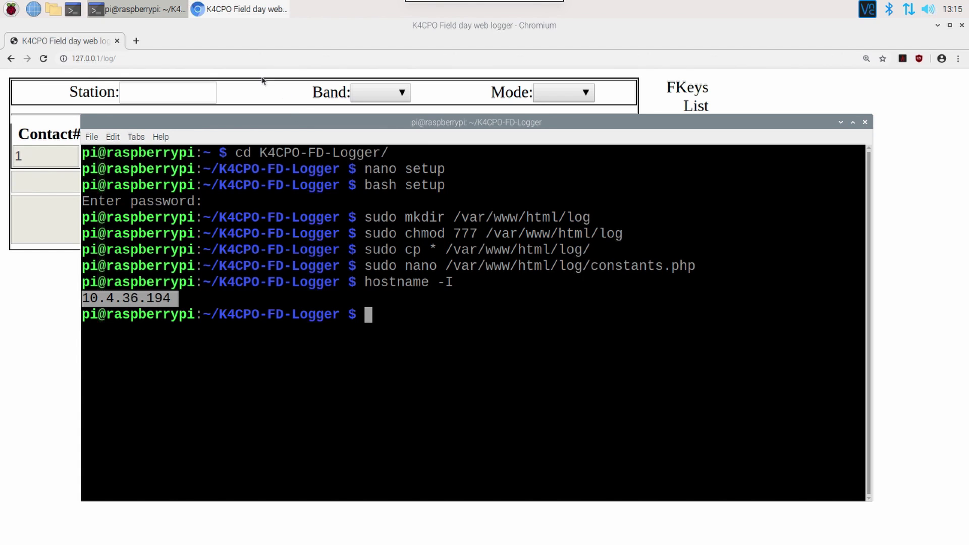
- Set the station to AB4ZB, band to 40M and mode to Digital
{"action": "left_click", "coordinate": [164, 84]}
{"action": "left_click", "coordinate": [147, 93]}
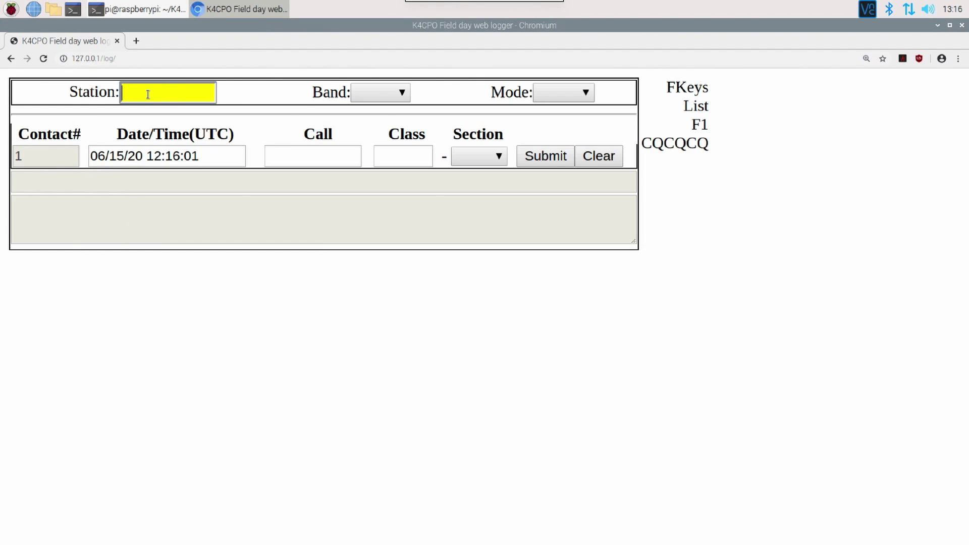
{"action": "type", "text": "AB4ZB"}
{"action": "key", "text": "Tab"}
{"action": "key", "text": "4"}
{"action": "key", "text": "Tab"}
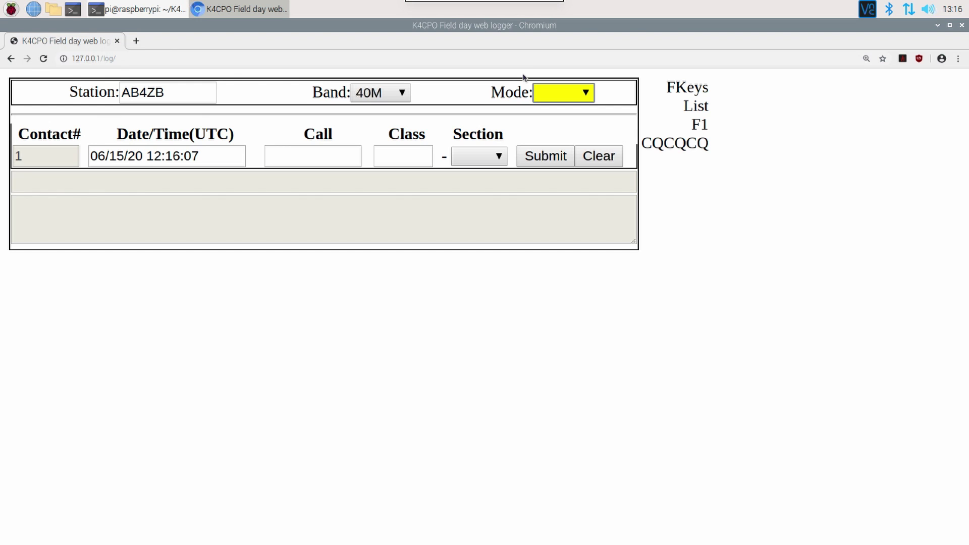
{"action": "left_click", "coordinate": [554, 95]}
{"action": "left_click", "coordinate": [553, 126]}
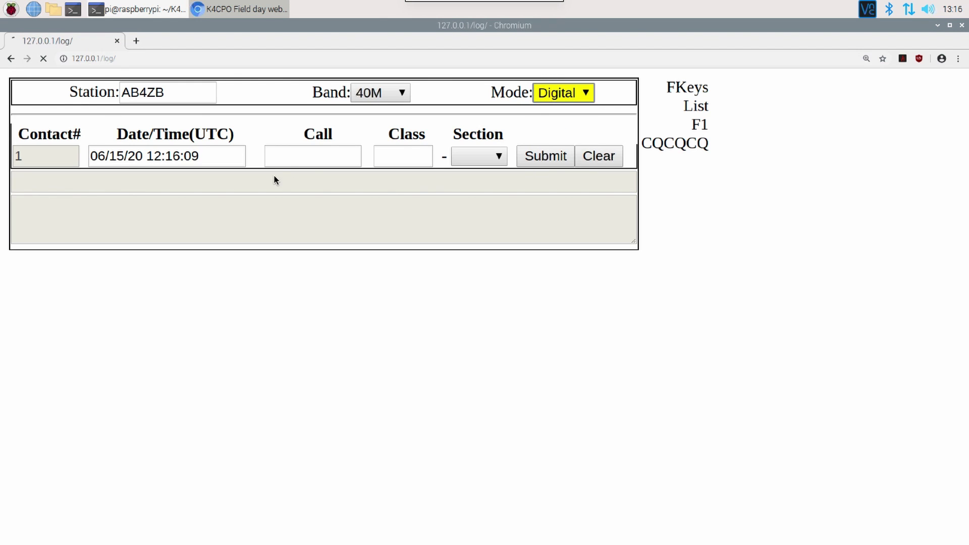
- Submit contact KM4ACK with class 1E and section TN
{"action": "left_click", "coordinate": [296, 156]}
{"action": "type", "text": "KM4ACK"}
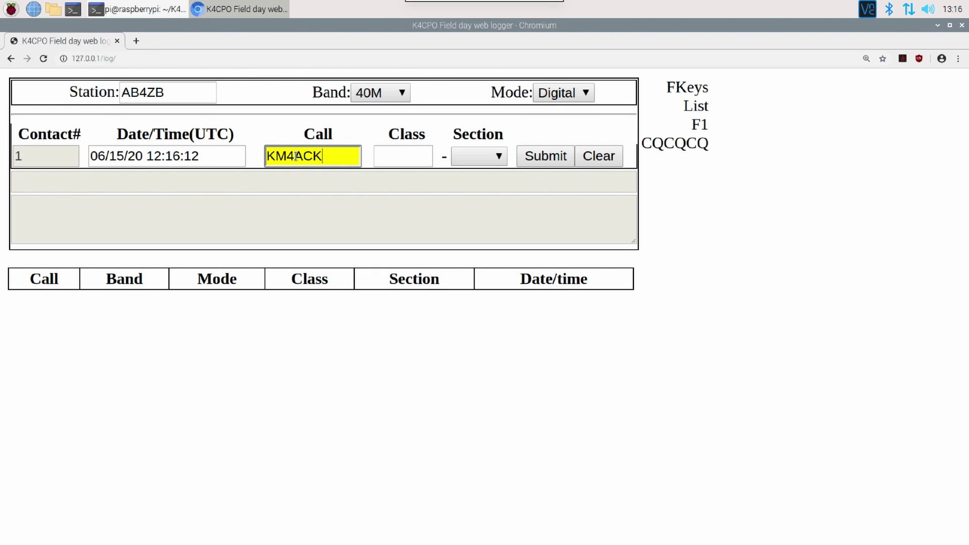
{"action": "key", "text": "Tab"}
{"action": "type", "text": "1E"}
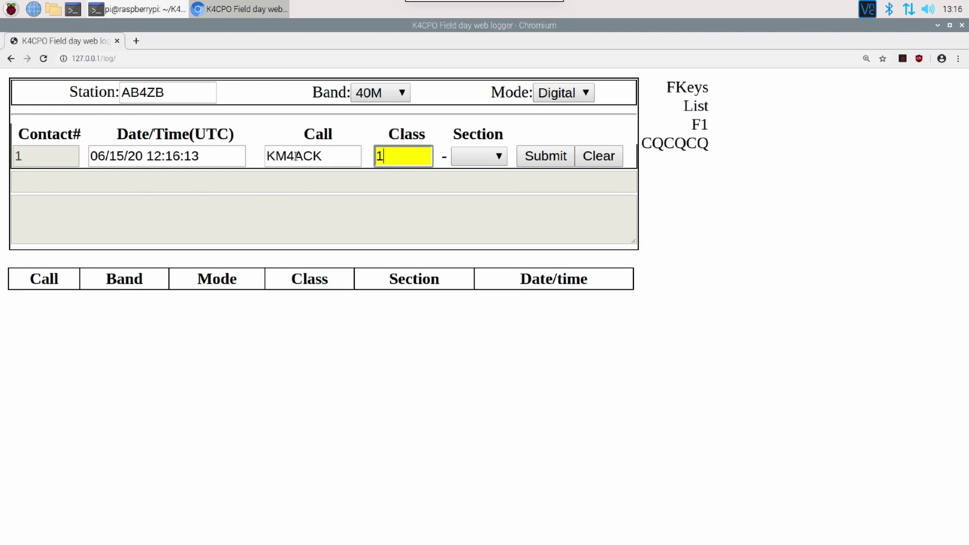
{"action": "key", "text": "Tab"}
{"action": "type", "text": "tn"}
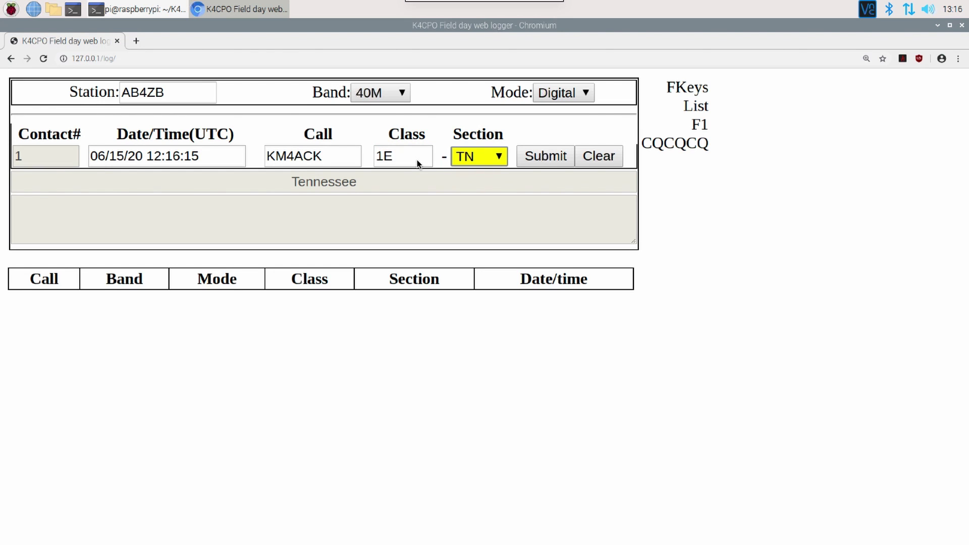
{"action": "left_click", "coordinate": [522, 157]}
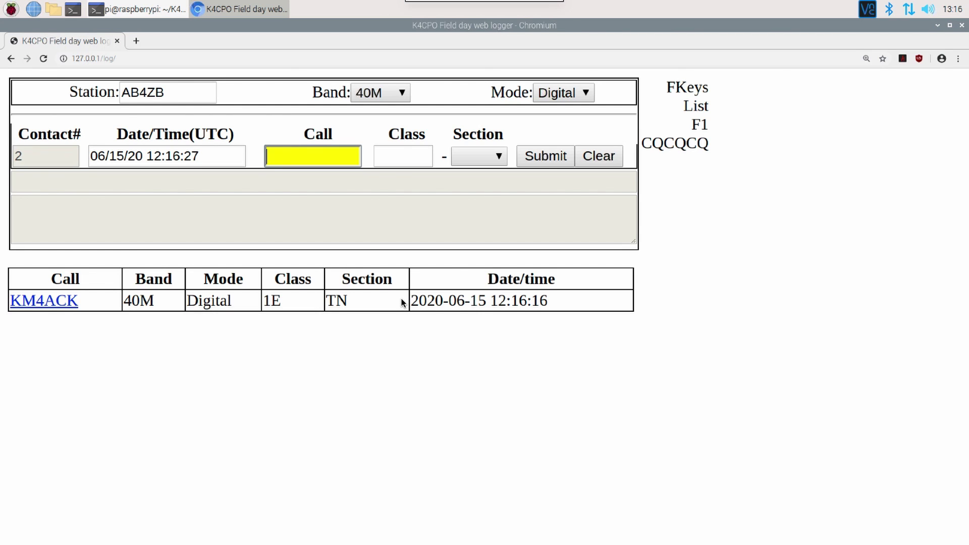
- Copy the Pi's IP from the terminal and load 10.4.36.194/log/ in Firefox
{"action": "left_click", "coordinate": [136, 9]}
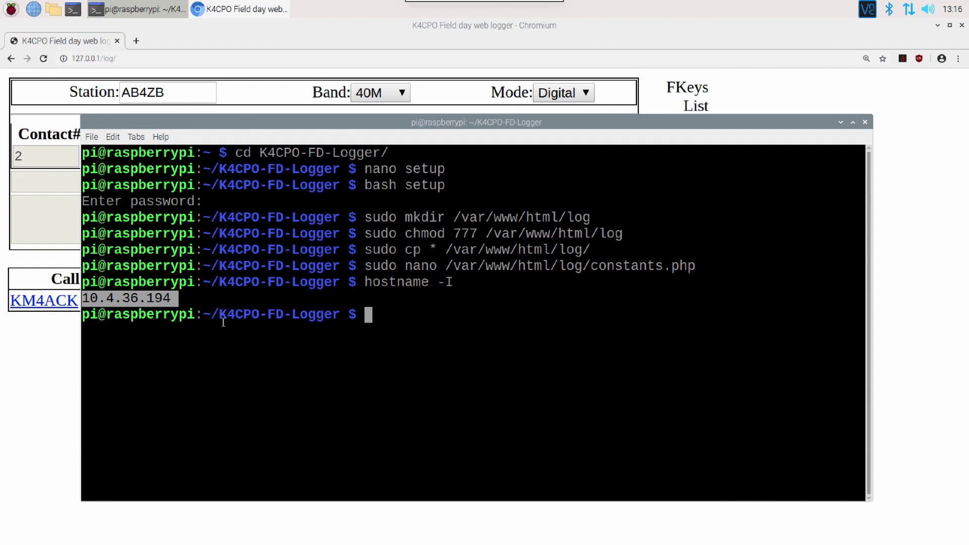
{"action": "right_click", "coordinate": [137, 298]}
{"action": "left_click", "coordinate": [167, 336]}
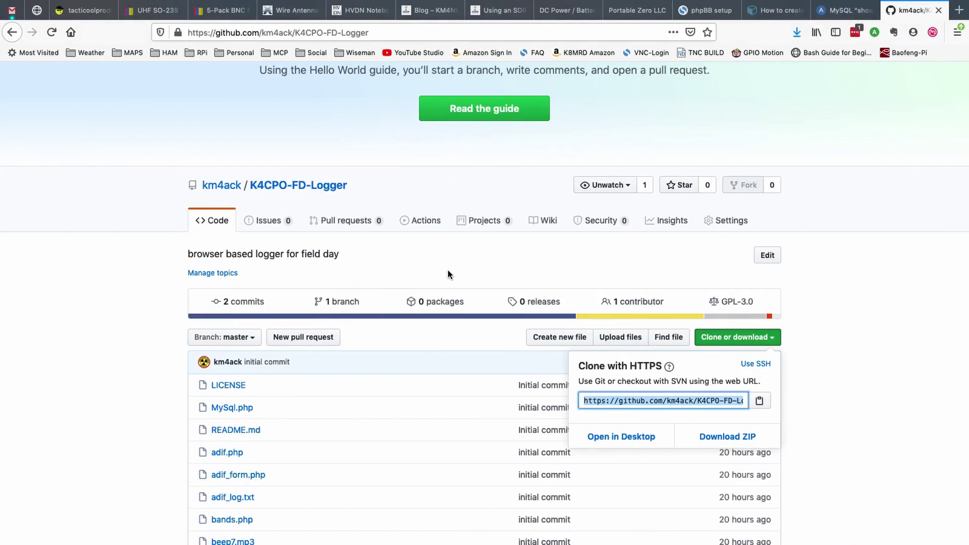
{"action": "left_click", "coordinate": [416, 30]}
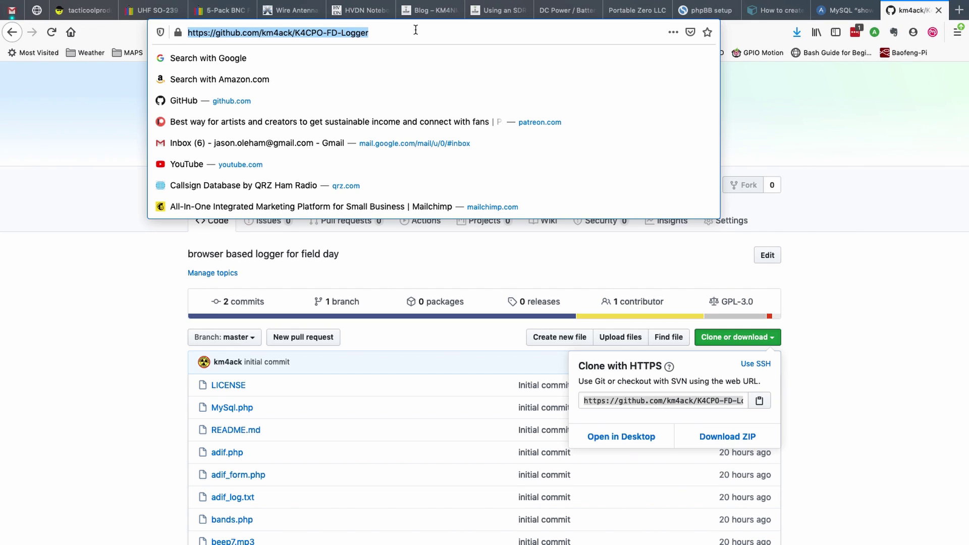
{"action": "key", "text": "super+v"}
{"action": "key", "text": "BackSpace"}
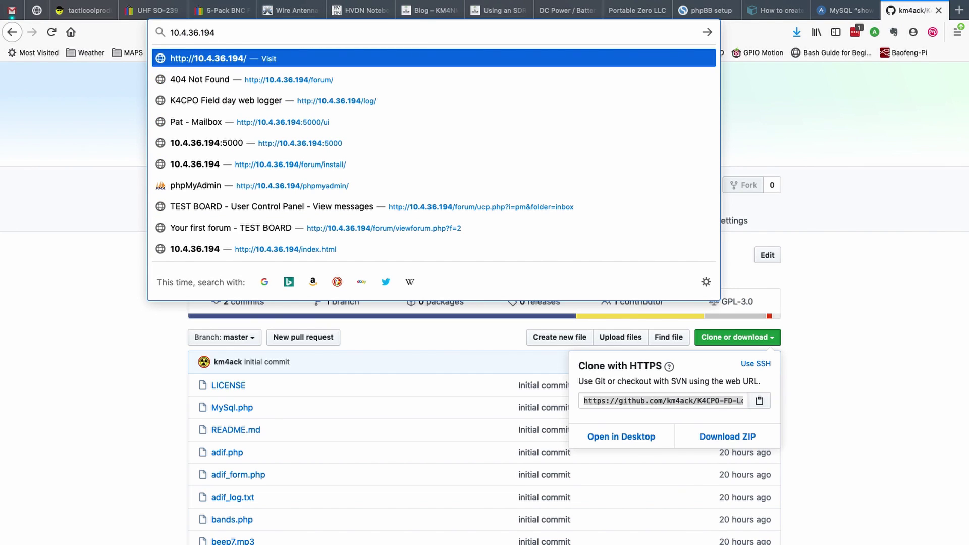
{"action": "type", "text": "/log/"}
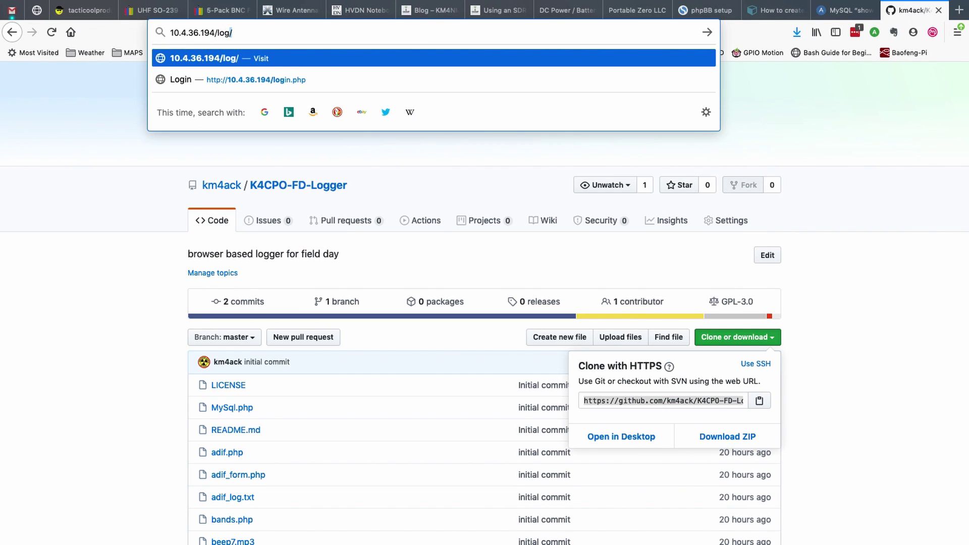
{"action": "key", "text": "Return"}
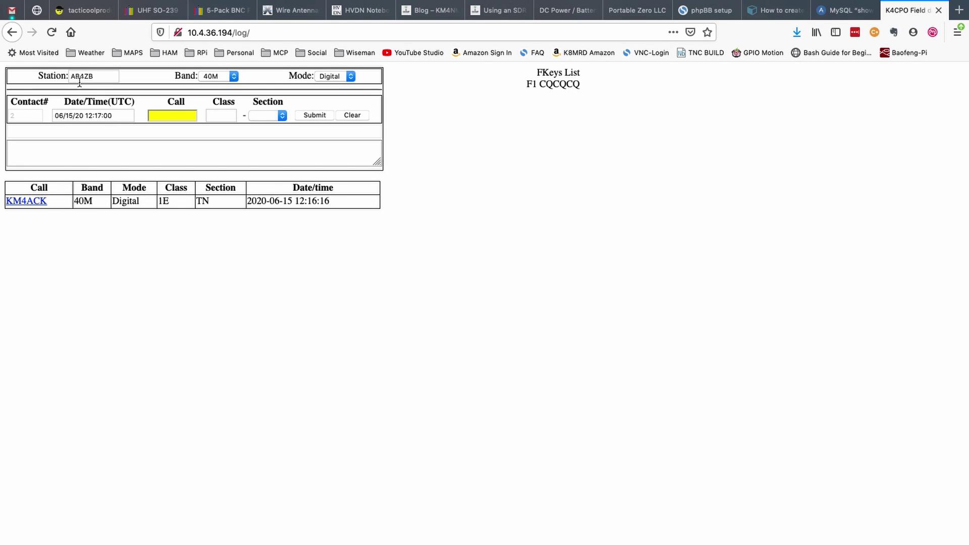
- Enter call W4RPW and class 1A for the new contact
{"action": "left_click_drag", "start_coordinate": [98, 77], "coordinate": [61, 77]}
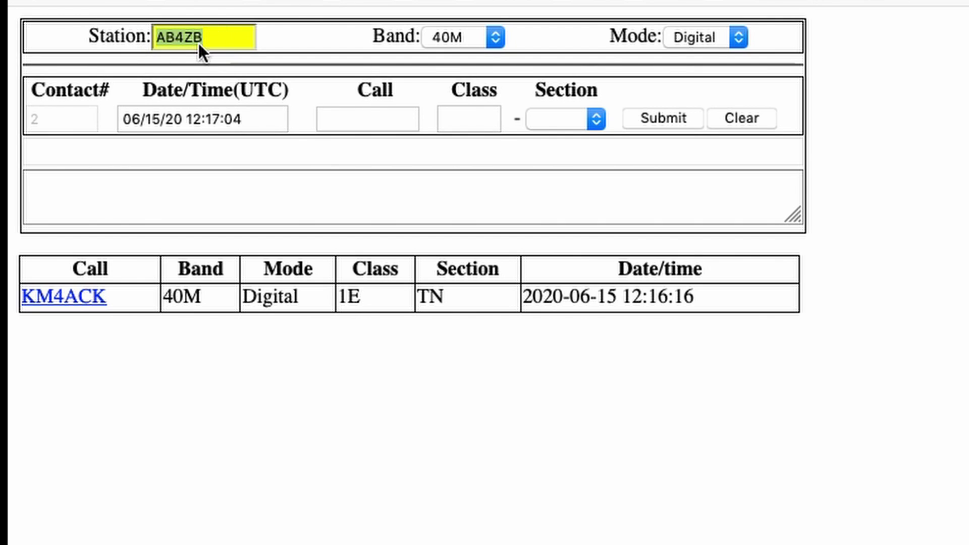
{"action": "left_click", "coordinate": [621, 187]}
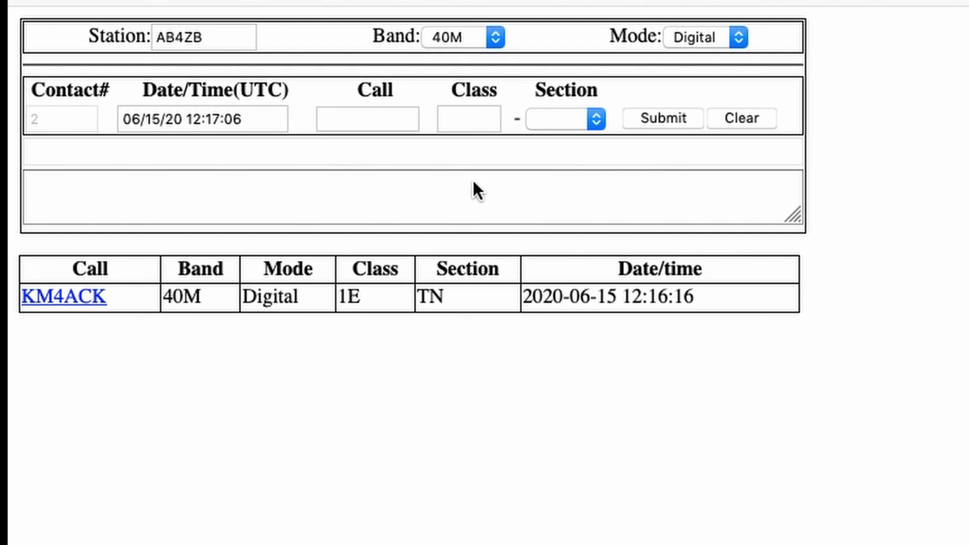
{"action": "left_click", "coordinate": [361, 121]}
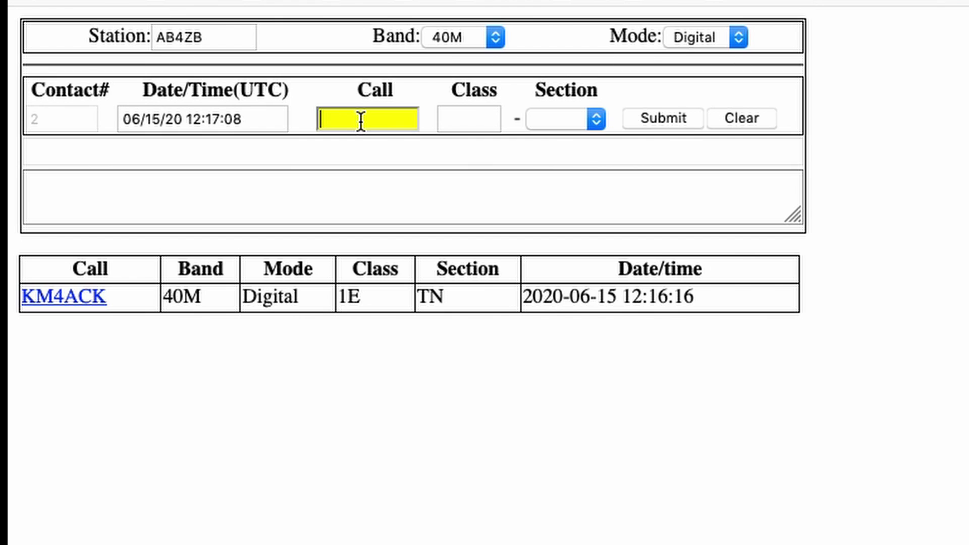
{"action": "type", "text": "W4"}
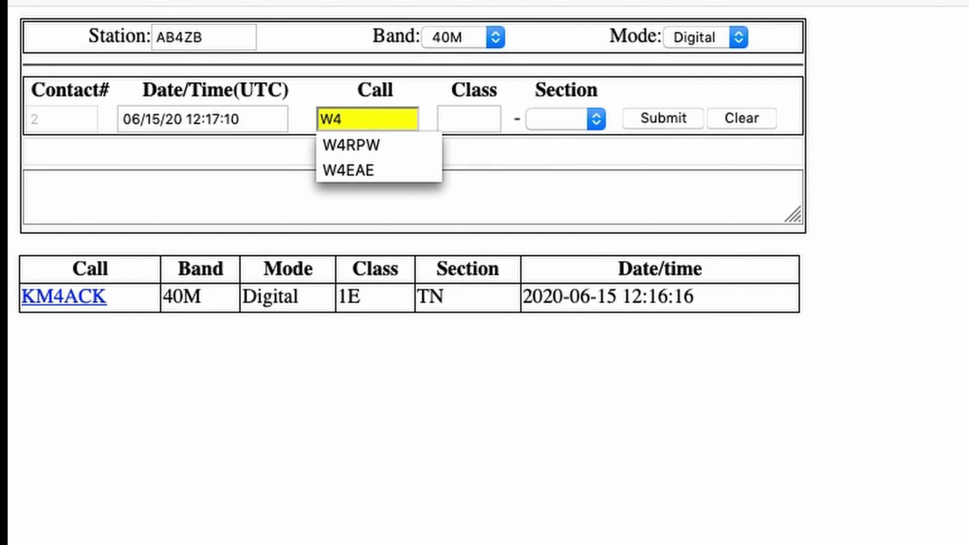
{"action": "type", "text": "RPW"}
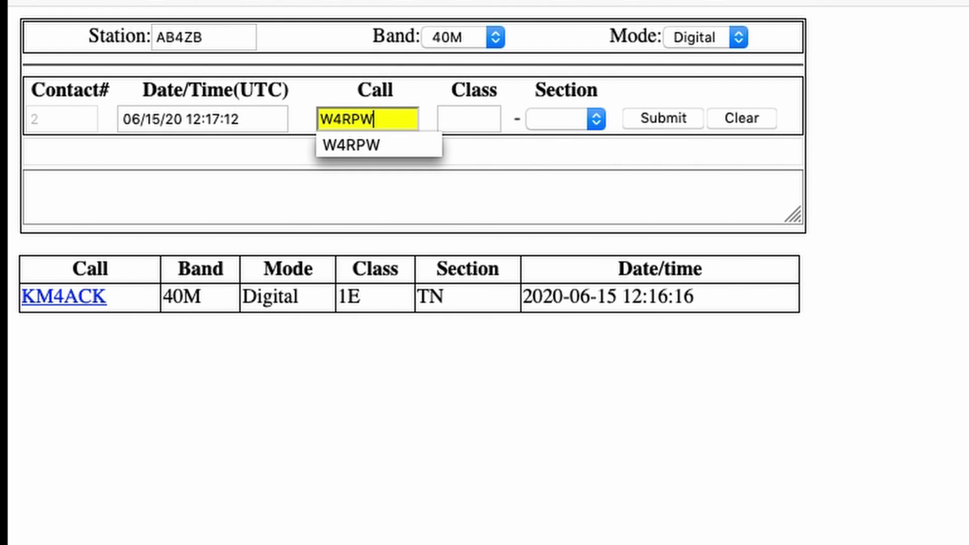
{"action": "key", "text": "Tab"}
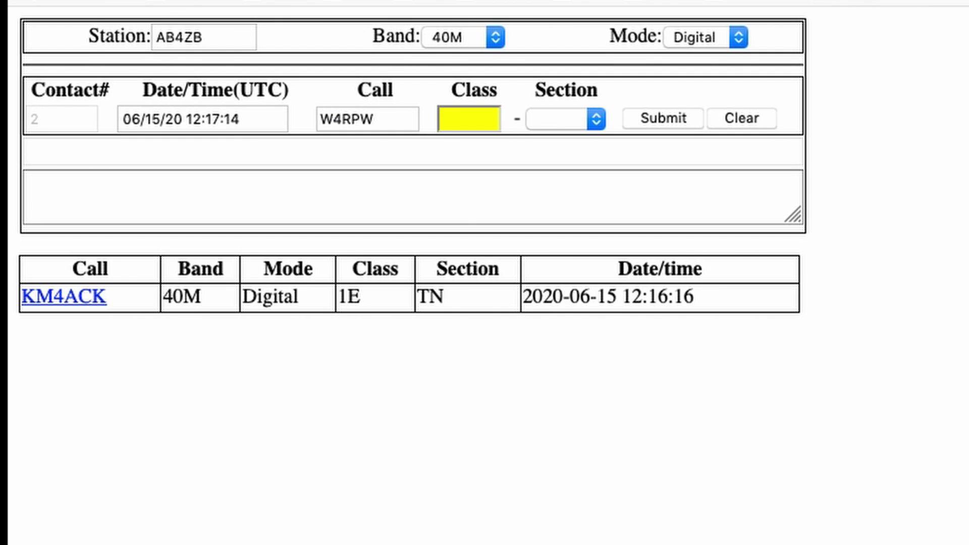
{"action": "type", "text": "1A"}
{"action": "key", "text": "Tab"}
{"action": "key", "text": "a"}
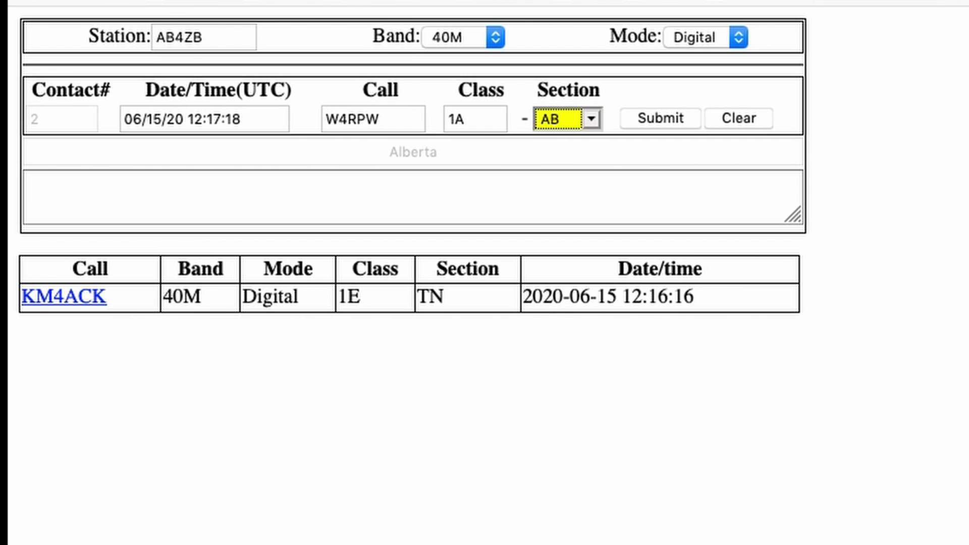
{"action": "key", "text": "a"}
{"action": "key", "text": "a"}
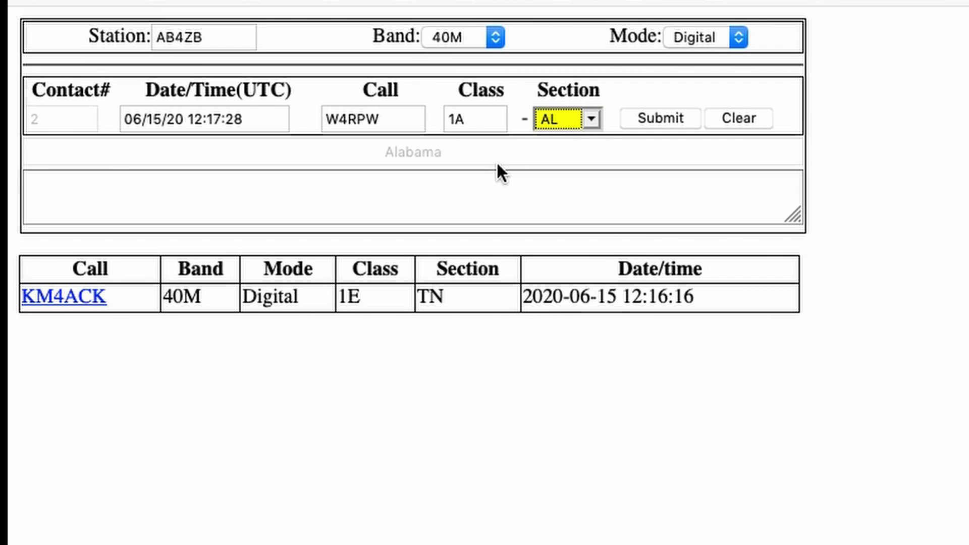
{"action": "type", "text": "sb"}
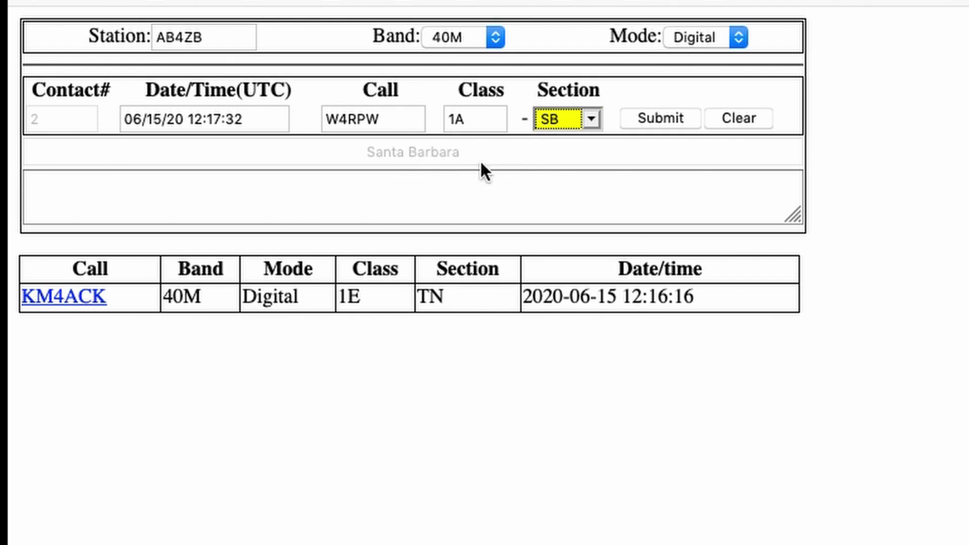
{"action": "key", "text": "Down"}
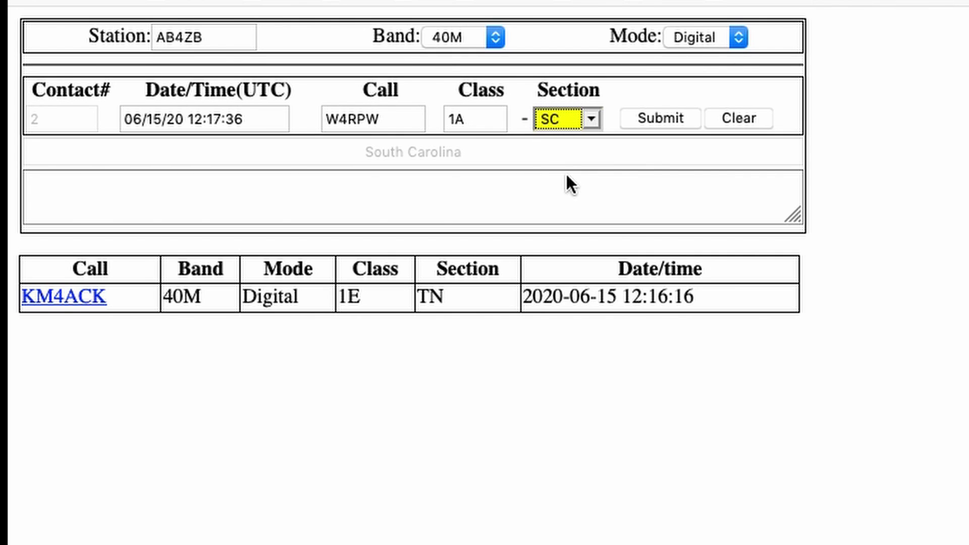
{"action": "key", "text": "Down"}
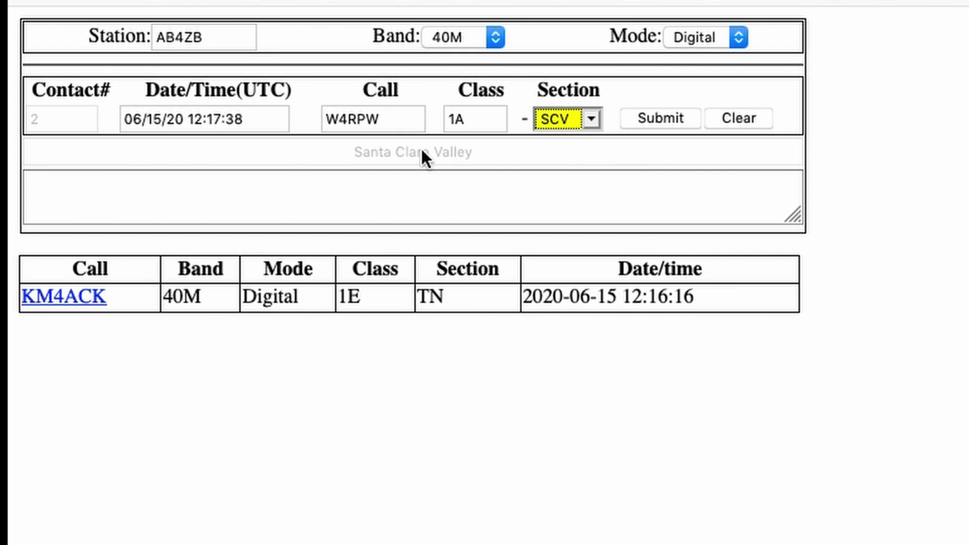
{"action": "key", "text": "Down"}
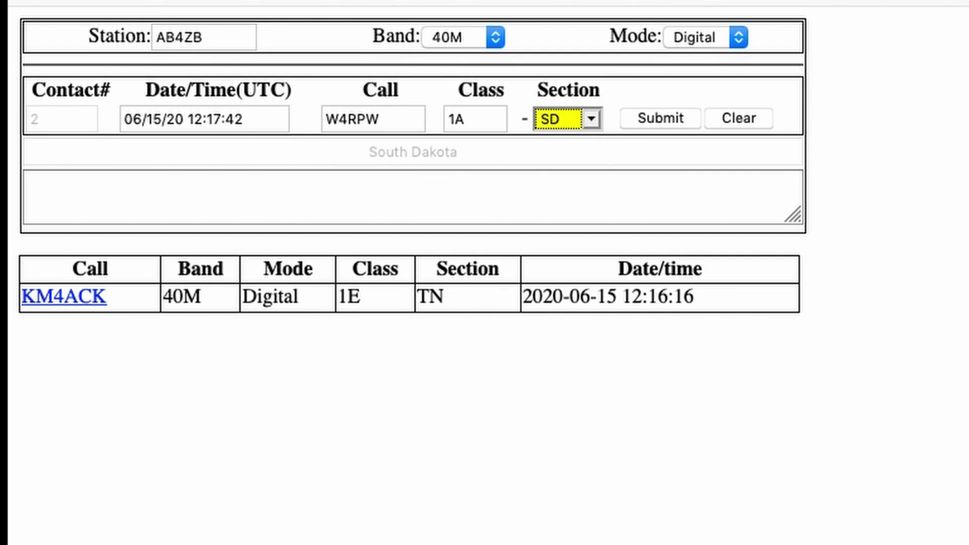
{"action": "key", "text": "a"}
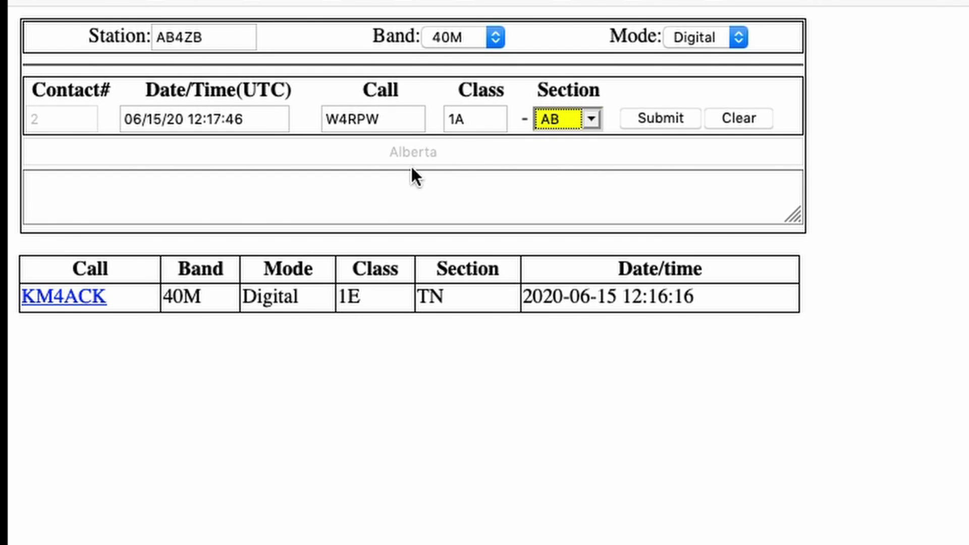
{"action": "key", "text": "Down"}
{"action": "key", "text": "Down"}
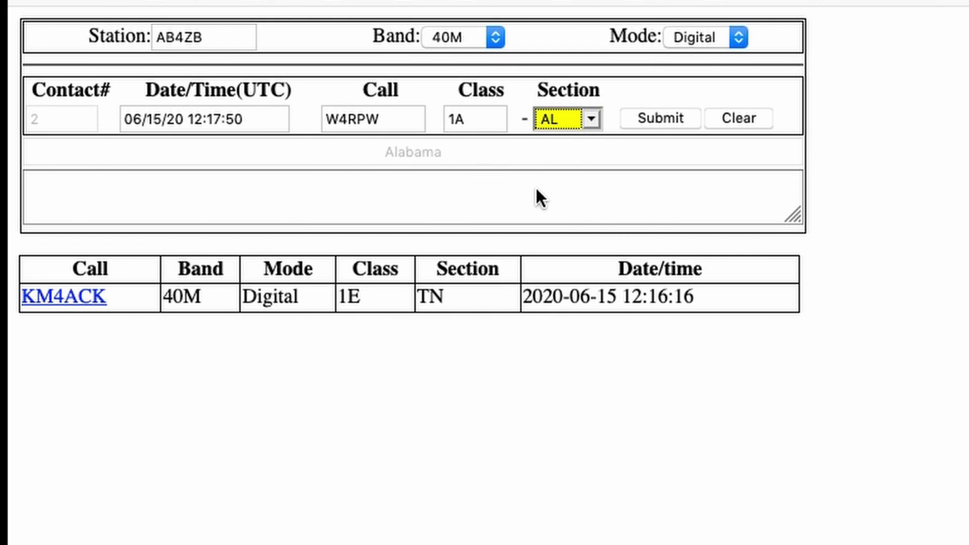
{"action": "left_click", "coordinate": [643, 117]}
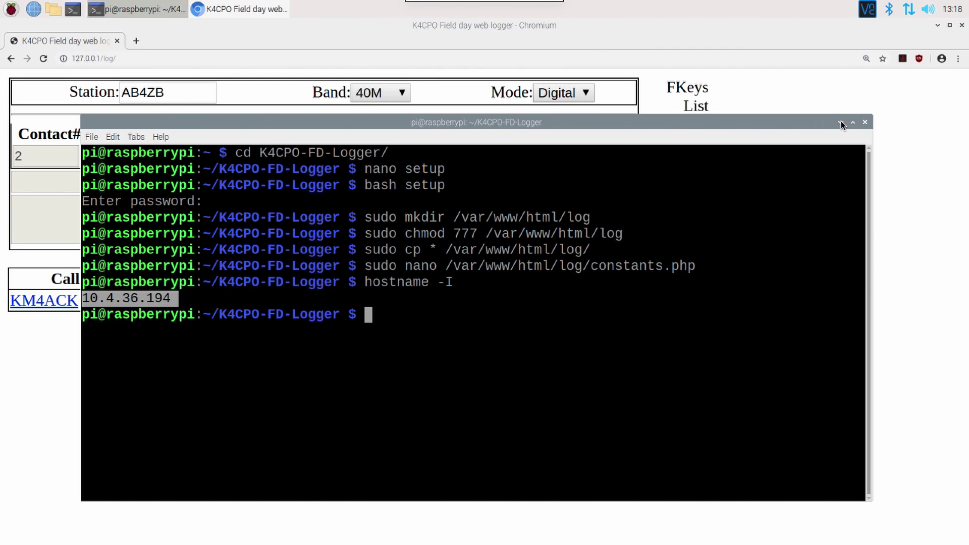
{"action": "left_click", "coordinate": [841, 121]}
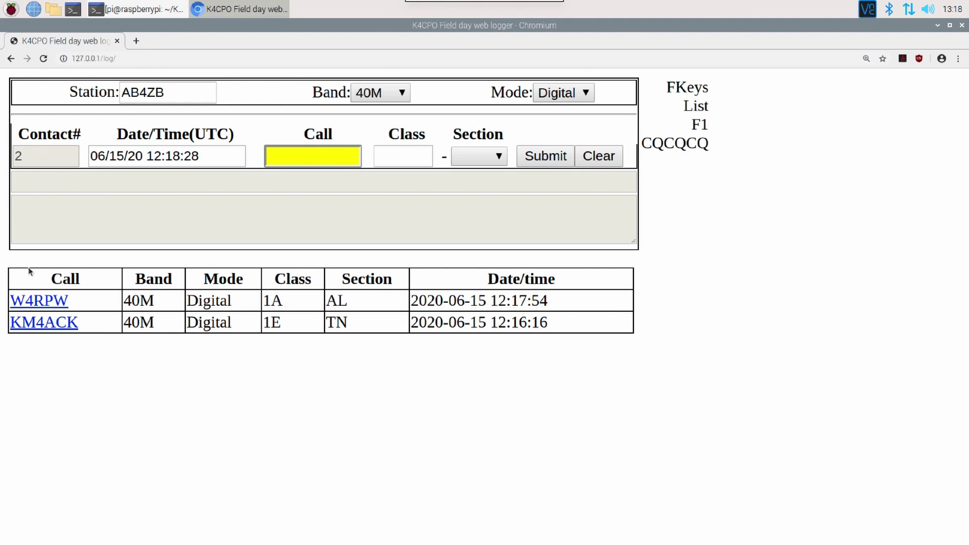
{"action": "left_click", "coordinate": [43, 303]}
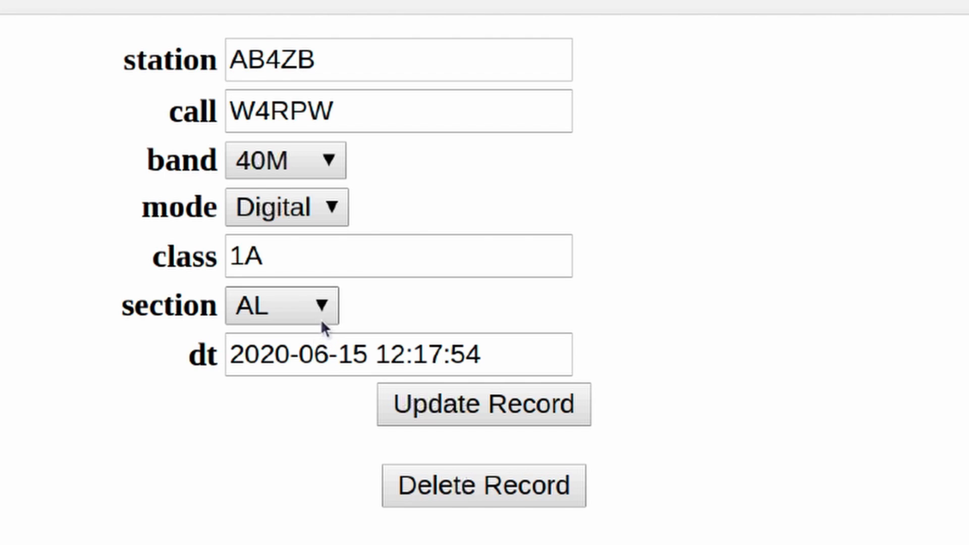
{"action": "left_click", "coordinate": [323, 309]}
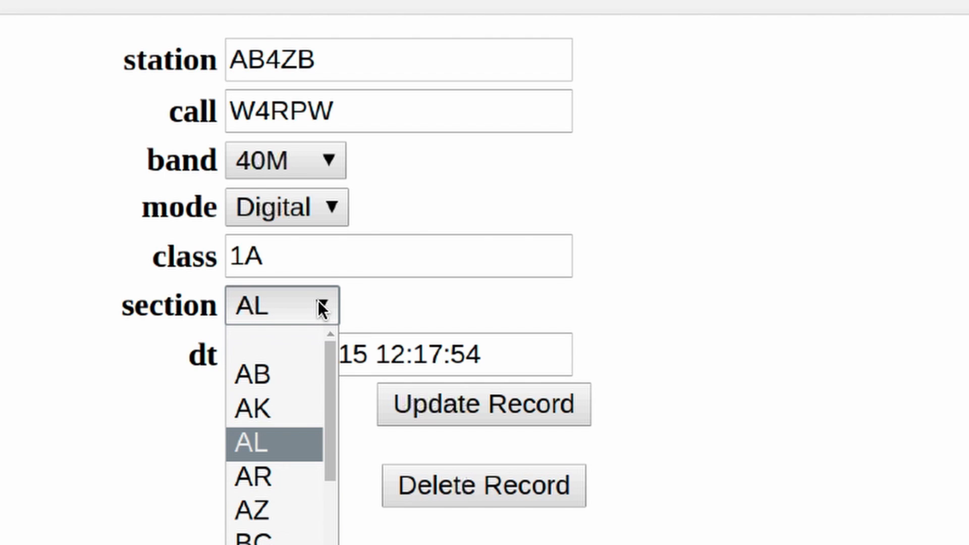
{"action": "key", "text": "t"}
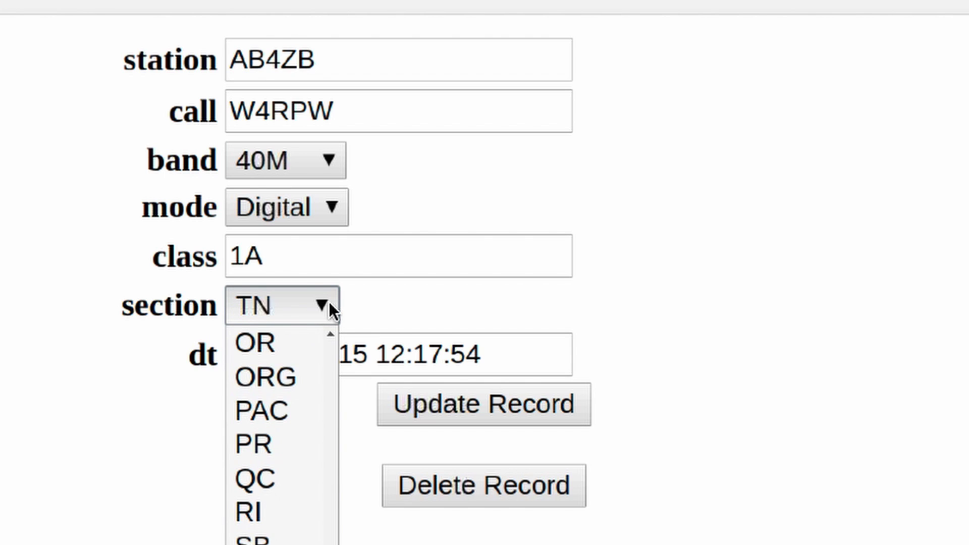
{"action": "key", "text": "Return"}
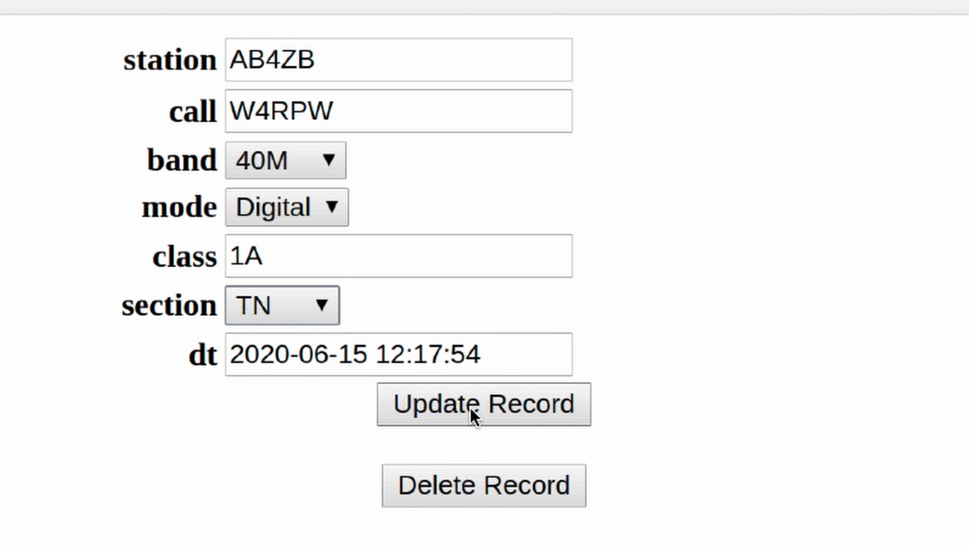
{"action": "left_click", "coordinate": [470, 407]}
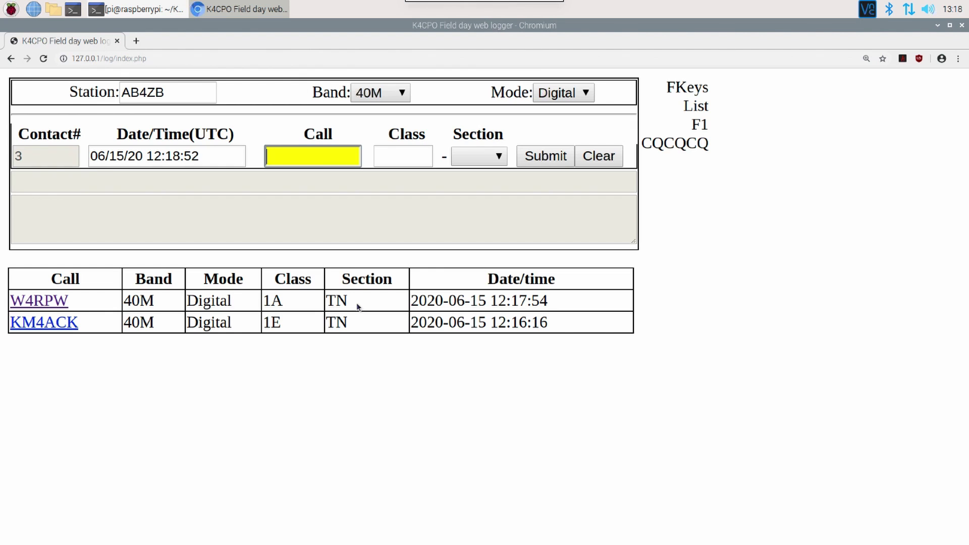
{"action": "key", "text": "ctrl+Right"}
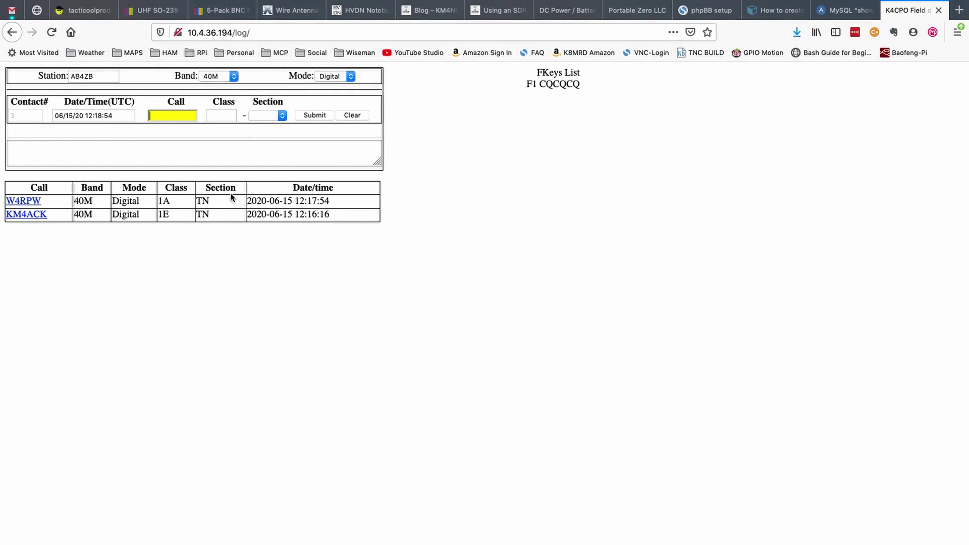